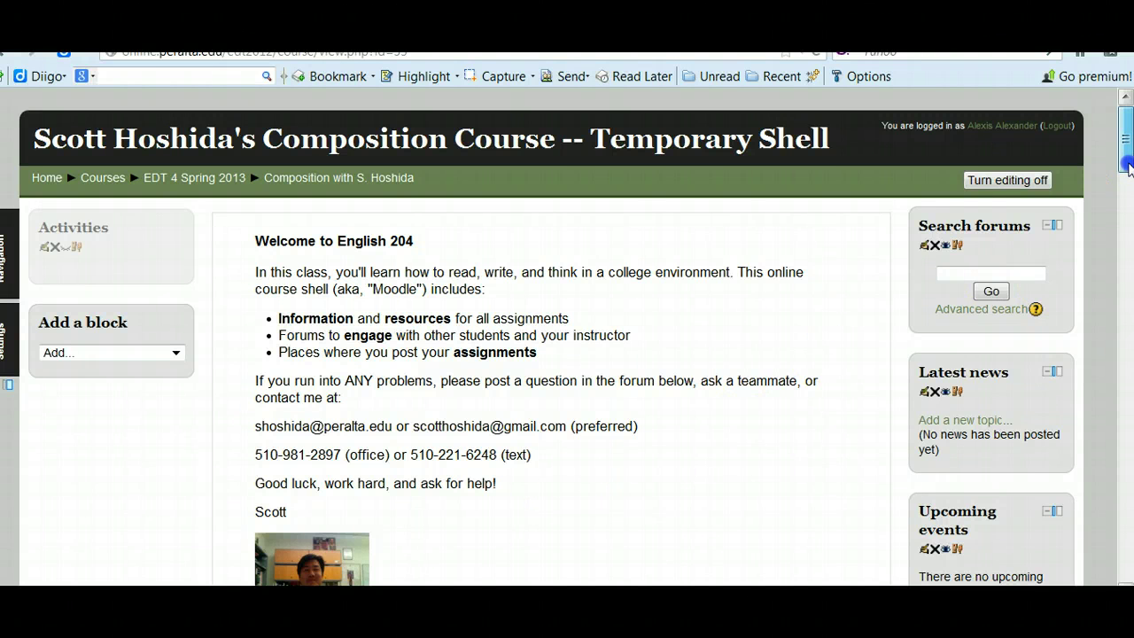
# Step: Open the Course Introduction and Overview section, go back to the course page, and reopen it
pyautogui.moveTo(1128, 168); pyautogui.dragTo(1129, 182)
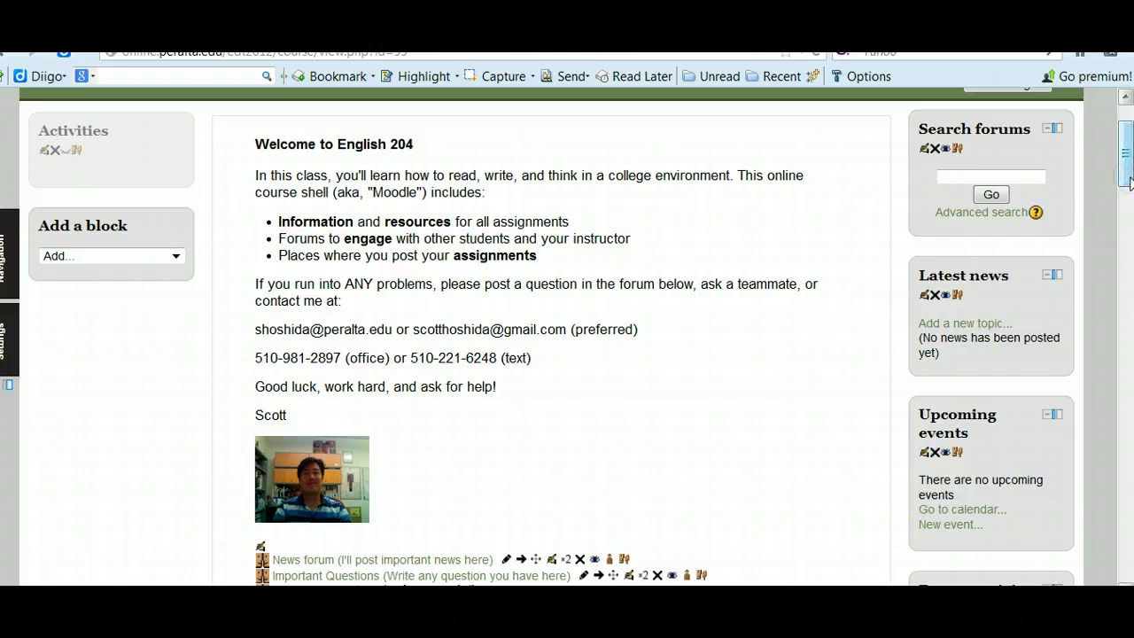
pyautogui.moveTo(1129, 181); pyautogui.dragTo(1128, 201)
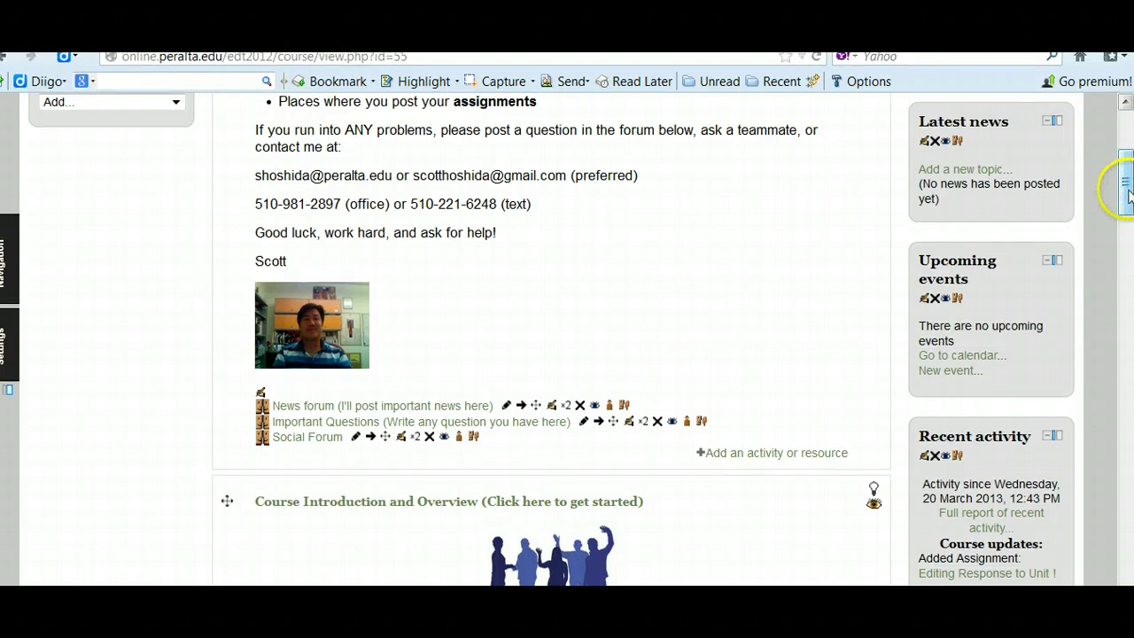
pyautogui.scroll(3, 1123, 183)
pyautogui.moveTo(1127, 177)
pyautogui.mouseDown()
pyautogui.moveTo(1129, 254)
pyautogui.moveTo(1129, 217)
pyautogui.mouseUp()
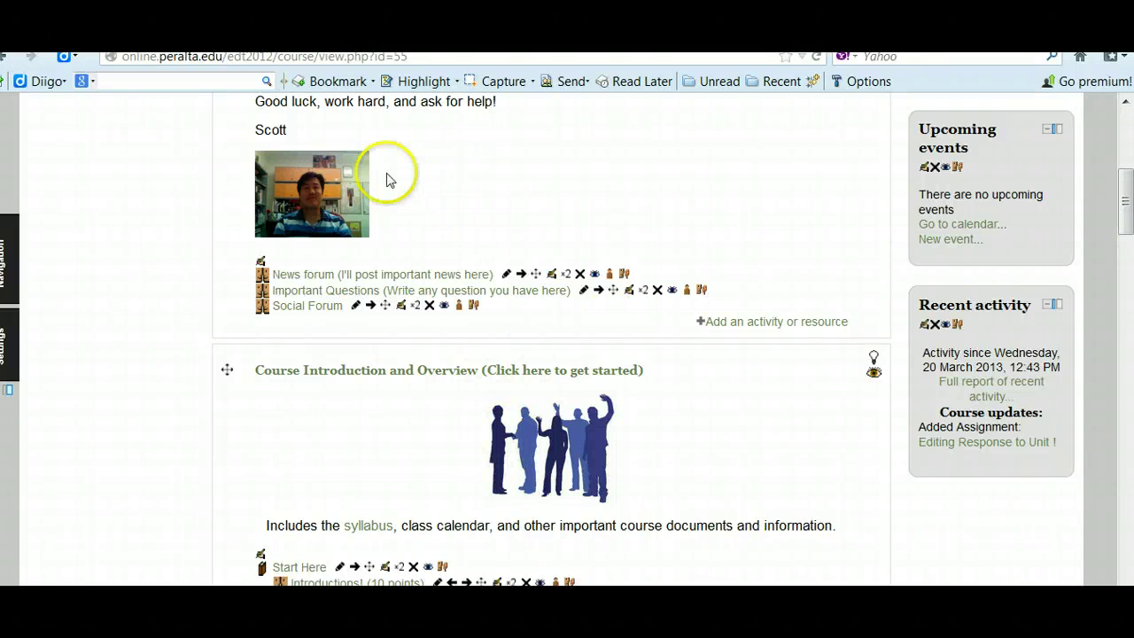
pyautogui.click(404, 376)
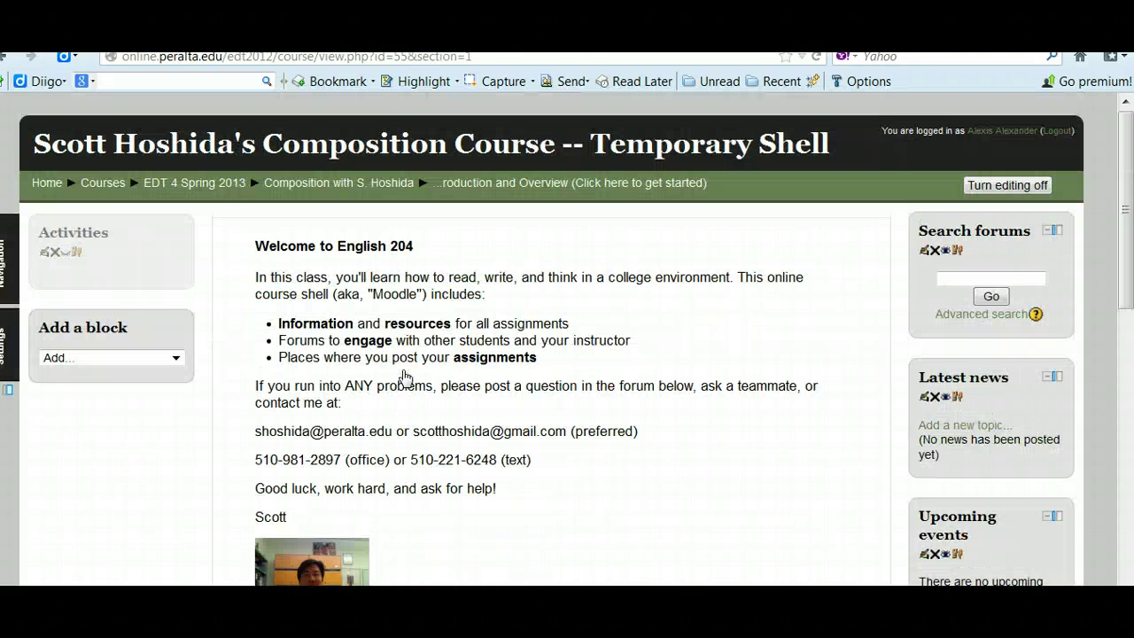
pyautogui.click(4, 64)
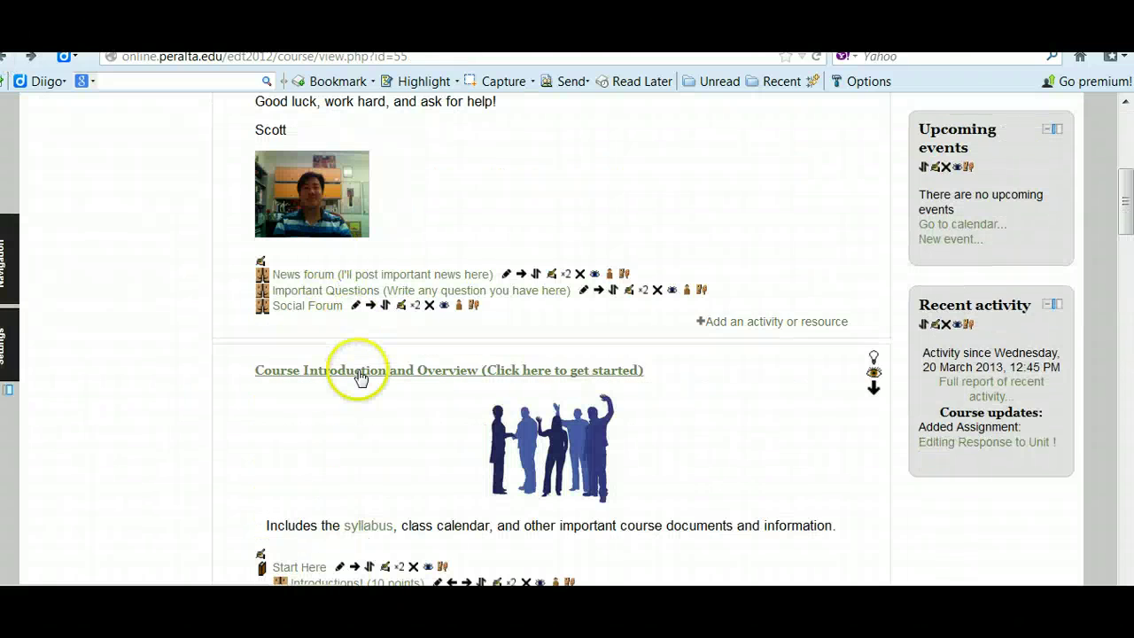
pyautogui.click(361, 376)
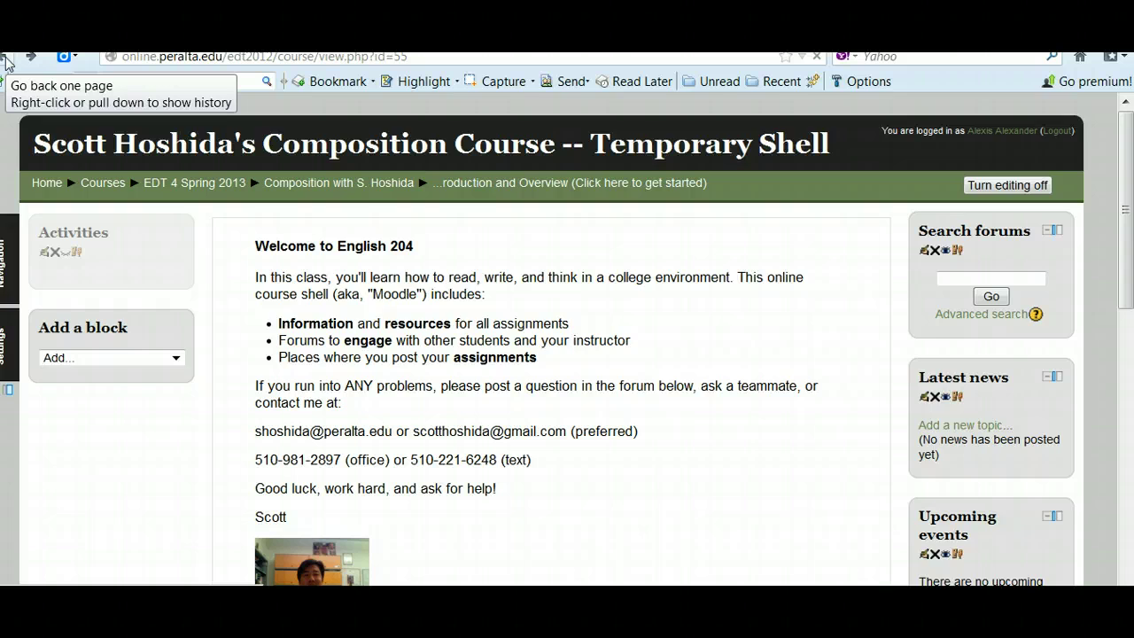
# Step: Scroll down, open the Unit 1 section on its own, and open the Unit 1: Start Here book
pyautogui.scroll(-4, 4, 61)
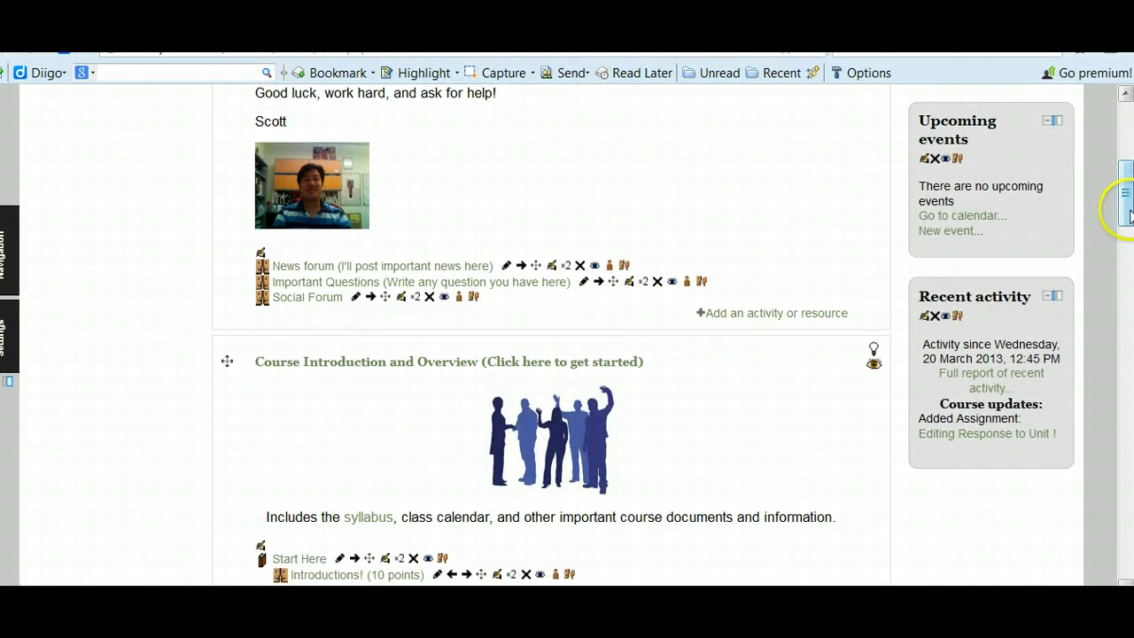
pyautogui.scroll(-3, 1129, 217)
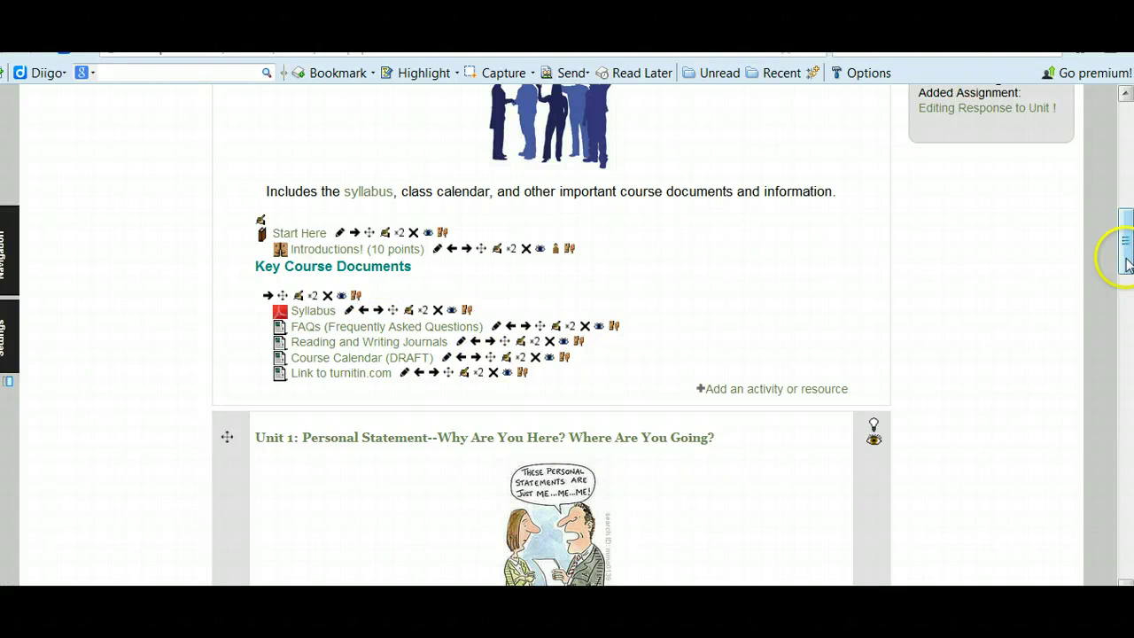
pyautogui.moveTo(1118, 254); pyautogui.dragTo(1118, 297)
pyautogui.scroll(-1, 567, 336)
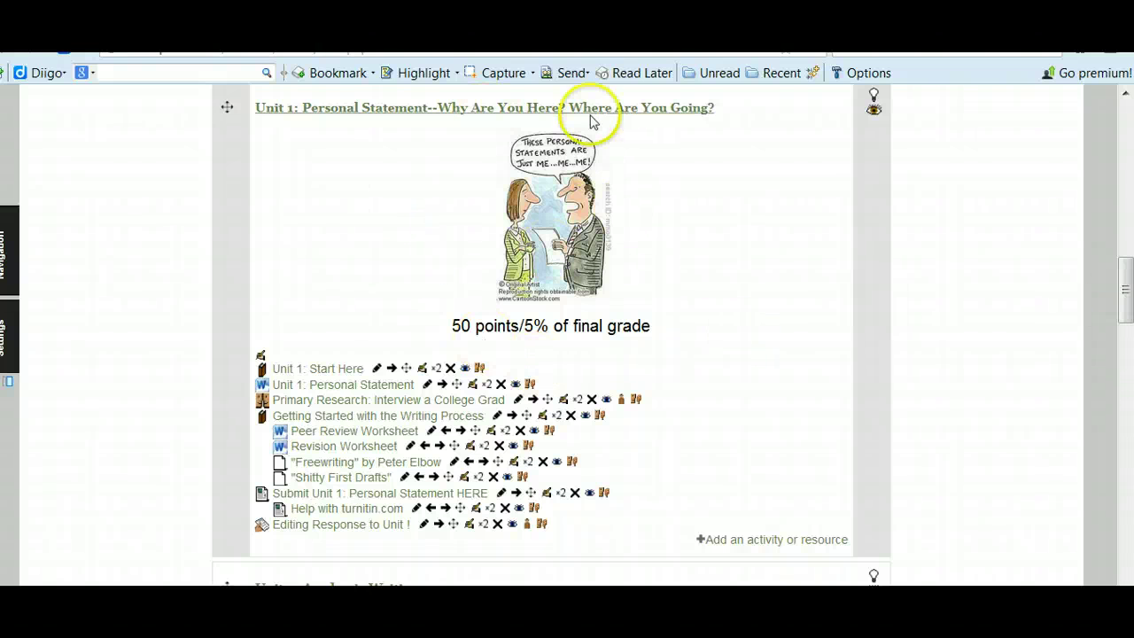
pyautogui.click(386, 118)
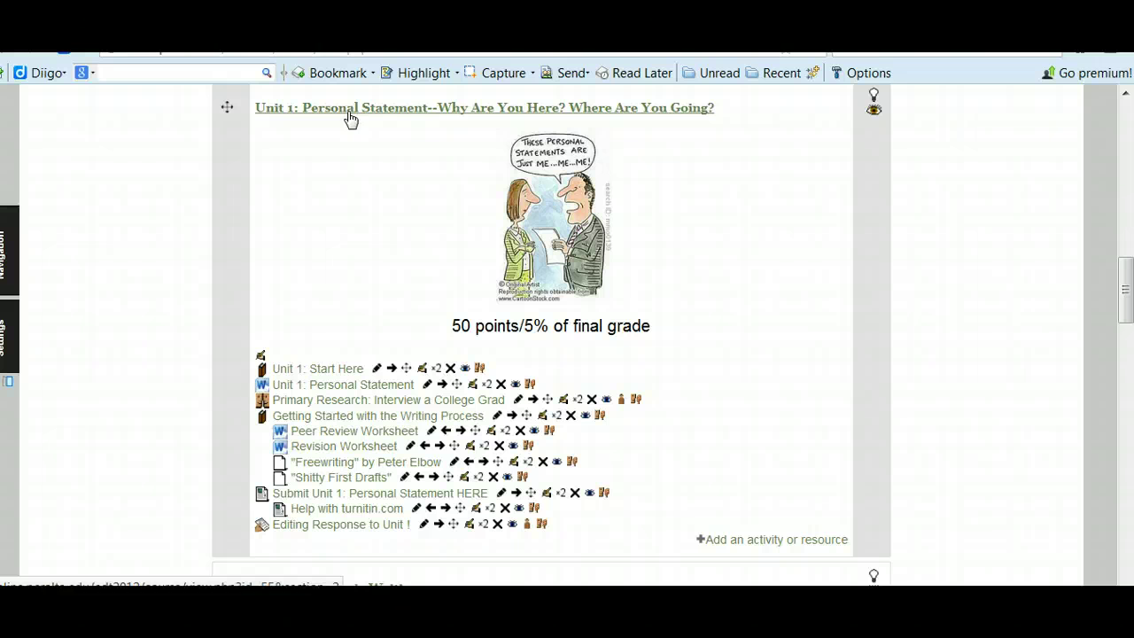
pyautogui.click(324, 373)
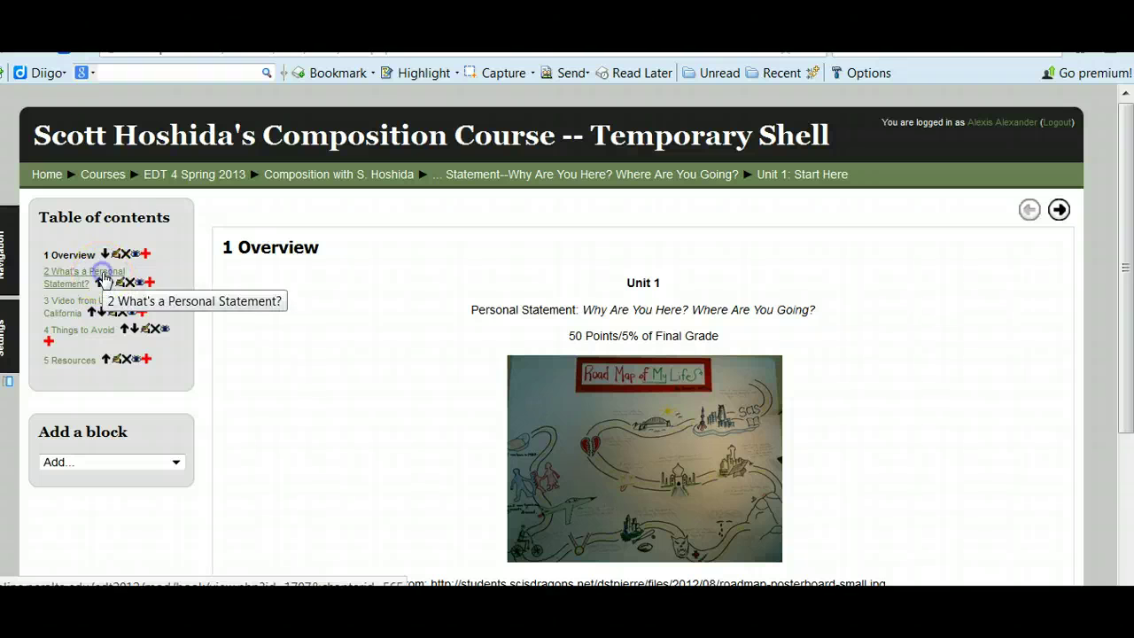
# Step: Check the What's a Personal Statement? chapter, then open Revision Worksheet.doc in Microsoft Word
pyautogui.click(104, 277)
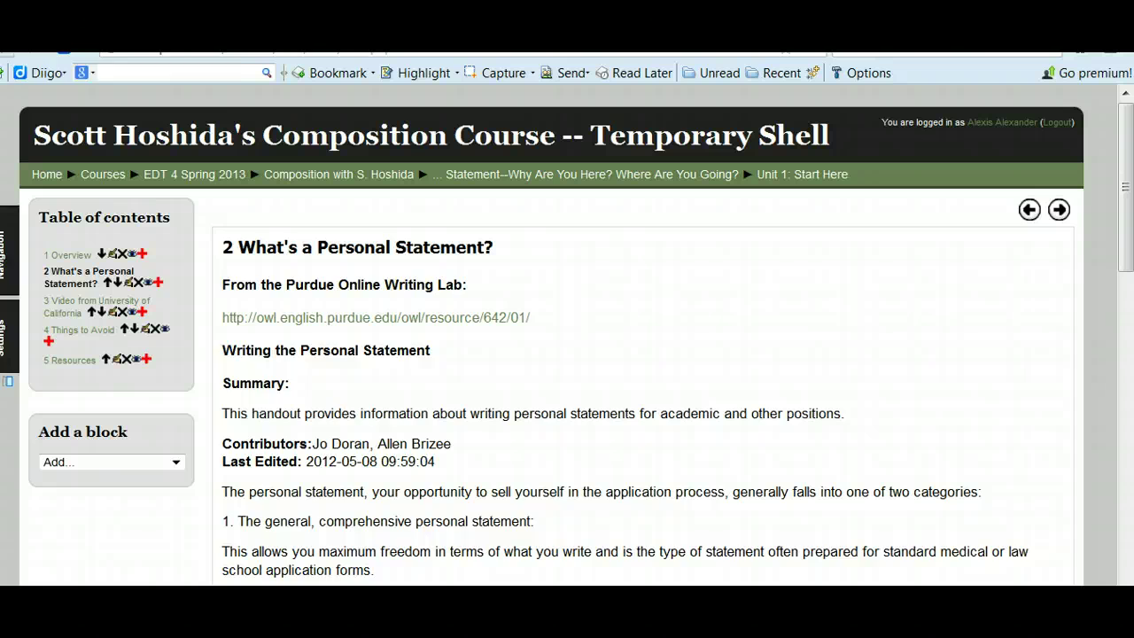
pyautogui.click(13, 40)
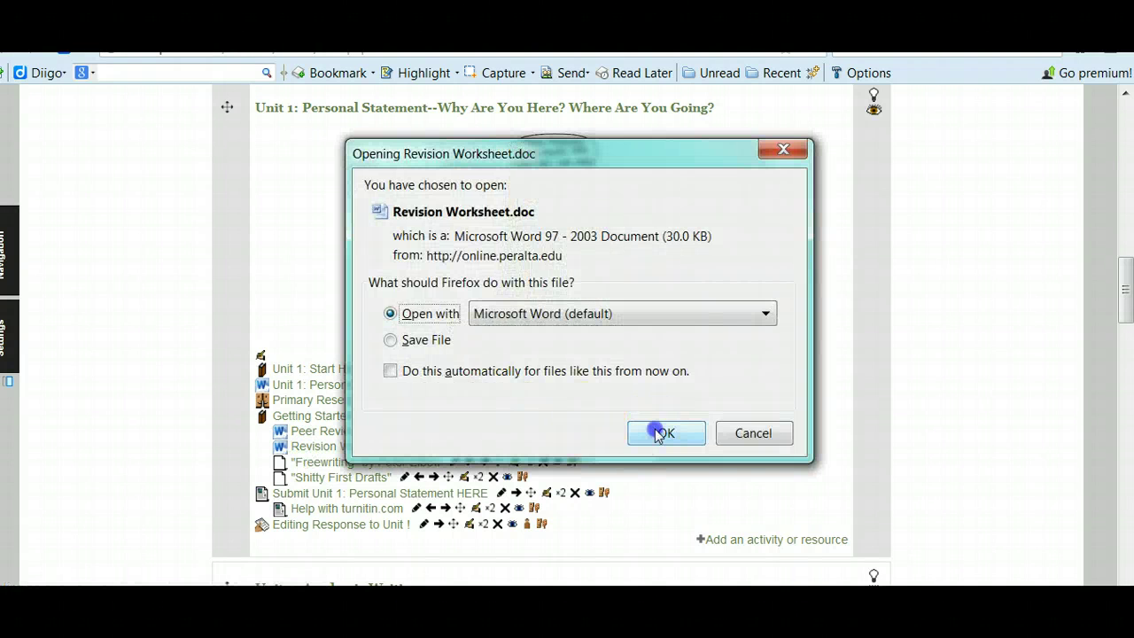
pyautogui.click(660, 433)
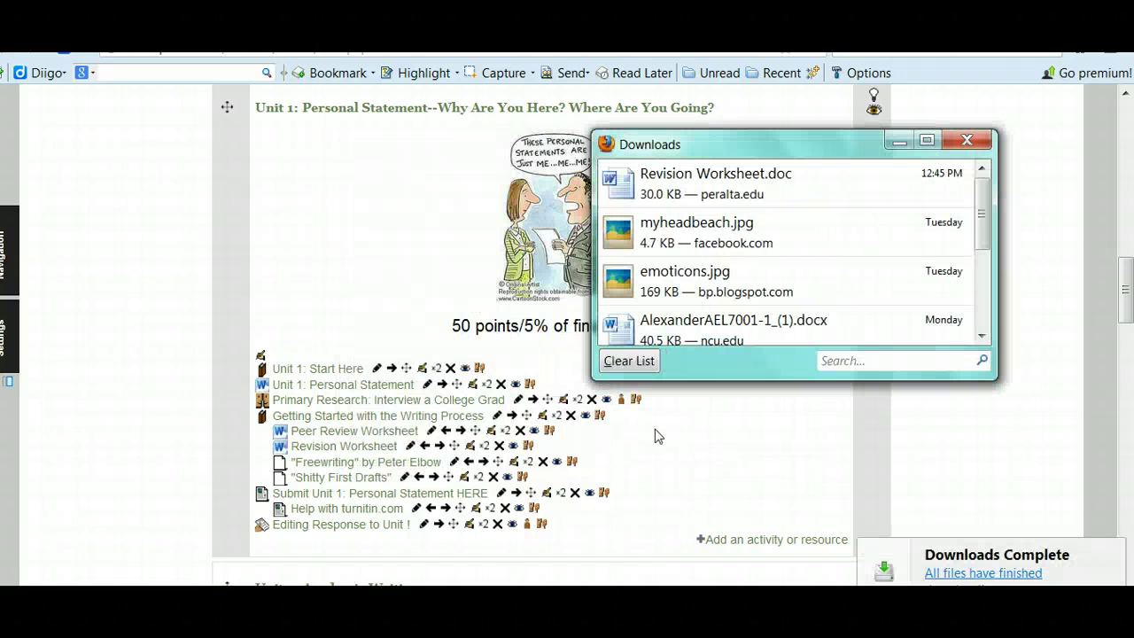
pyautogui.click(684, 192)
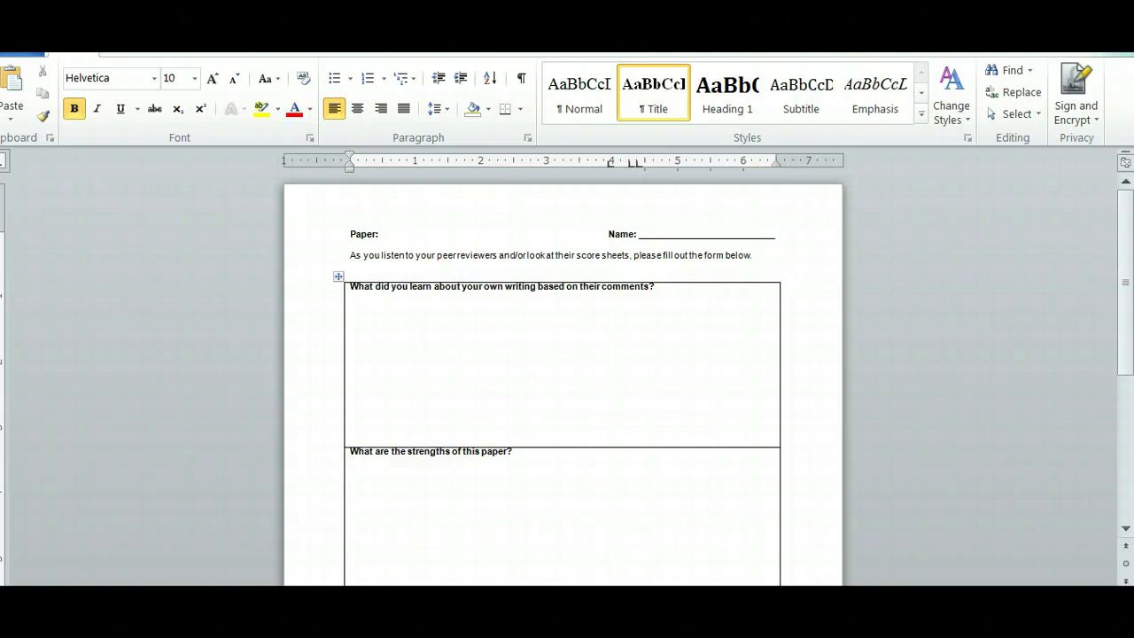
# Step: Switch from Word back to Firefox's Moodle course page and scroll to Unit 1: Personal Statement
pyautogui.moveTo(311, 562)
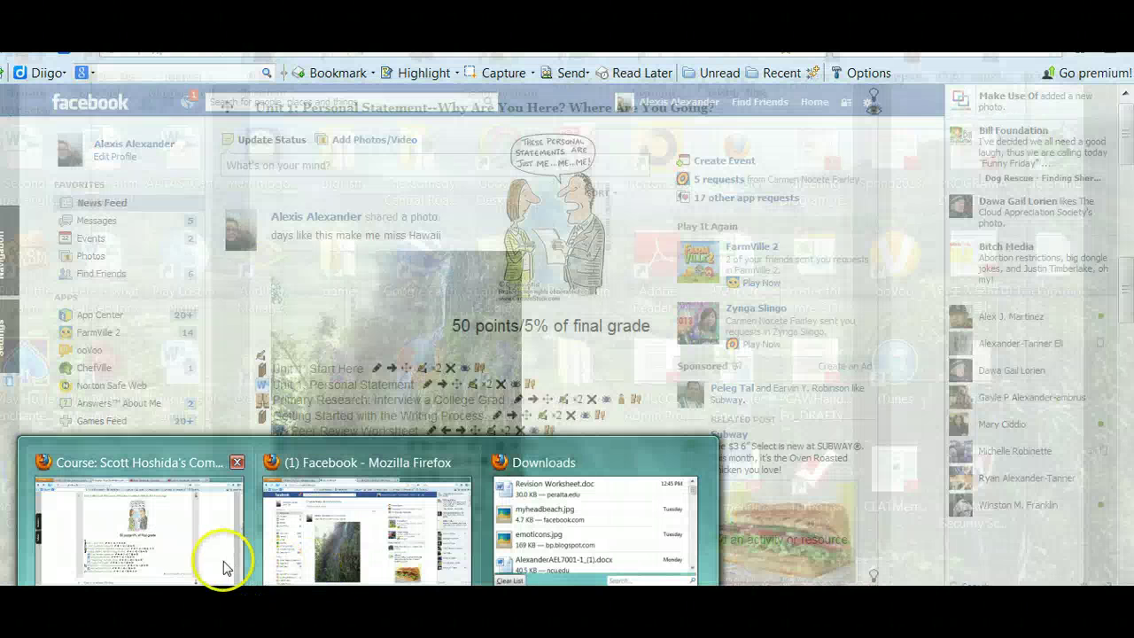
pyautogui.click(213, 558)
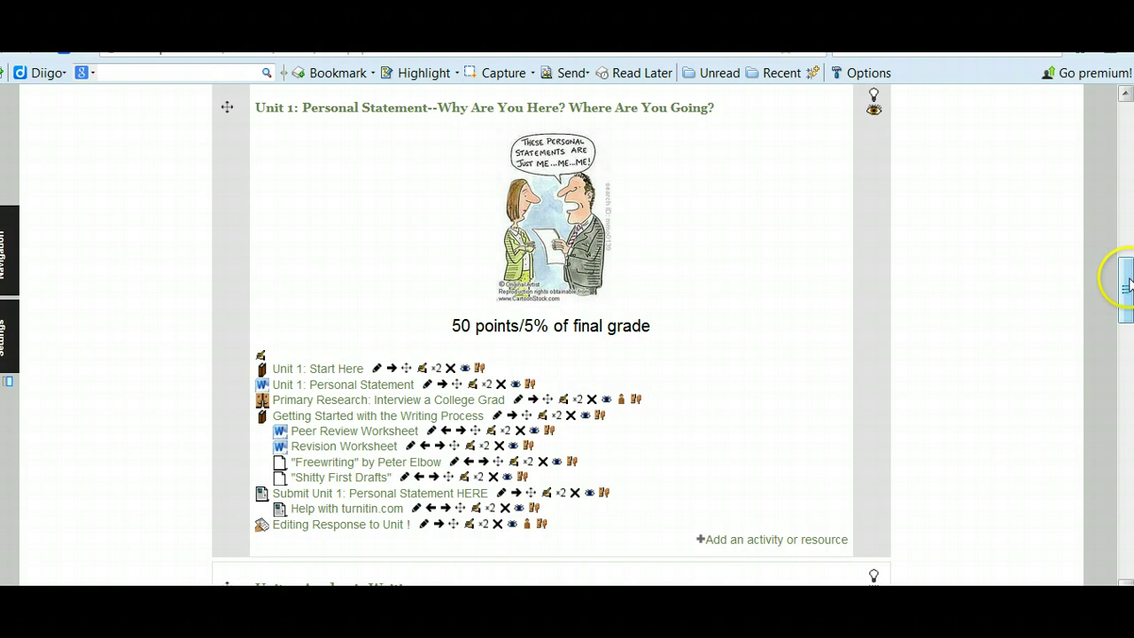
pyautogui.moveTo(1124, 280)
pyautogui.mouseDown()
pyautogui.moveTo(1130, 304)
pyautogui.moveTo(1129, 277)
pyautogui.mouseUp()
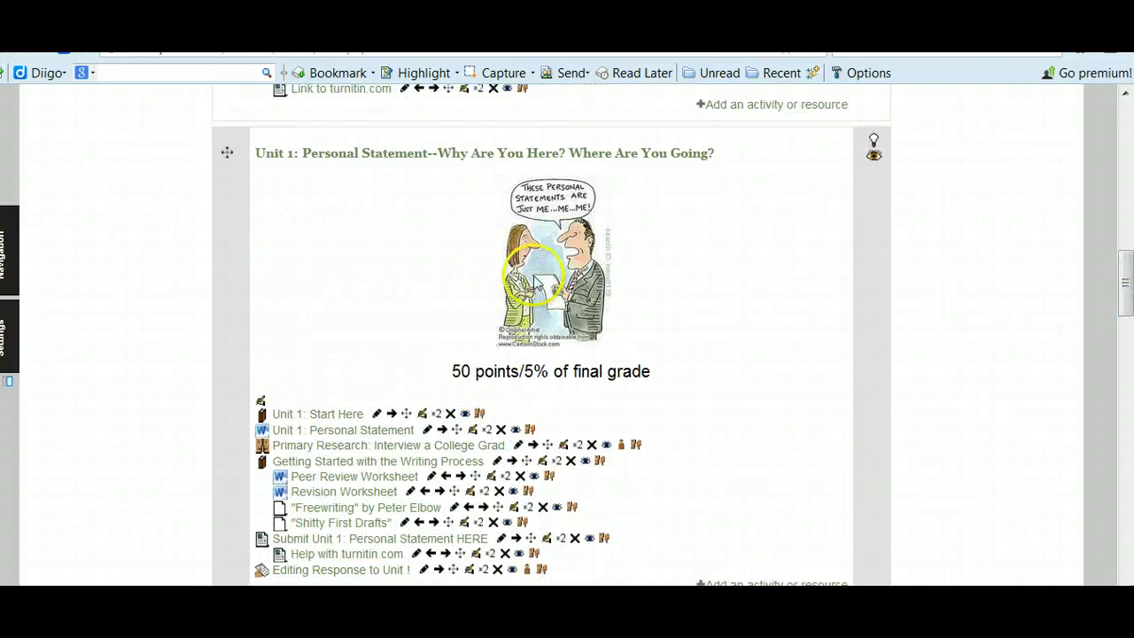
# Step: Open the edit form for the Unit 1: Personal Statement section summary
pyautogui.click(261, 404)
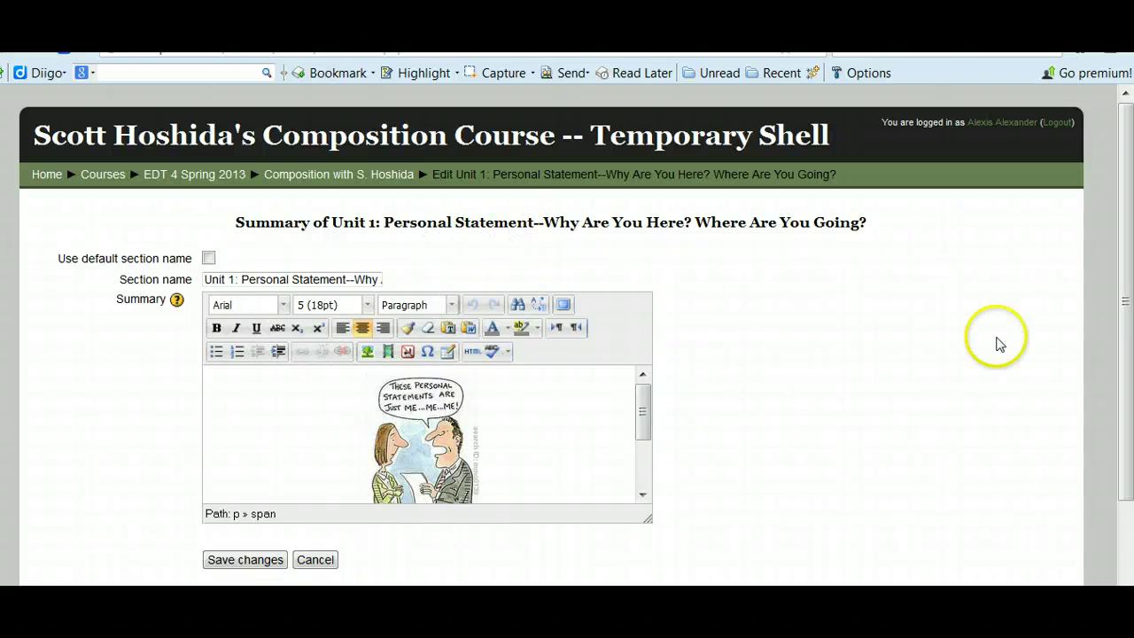
pyautogui.moveTo(1129, 304); pyautogui.dragTo(1128, 381)
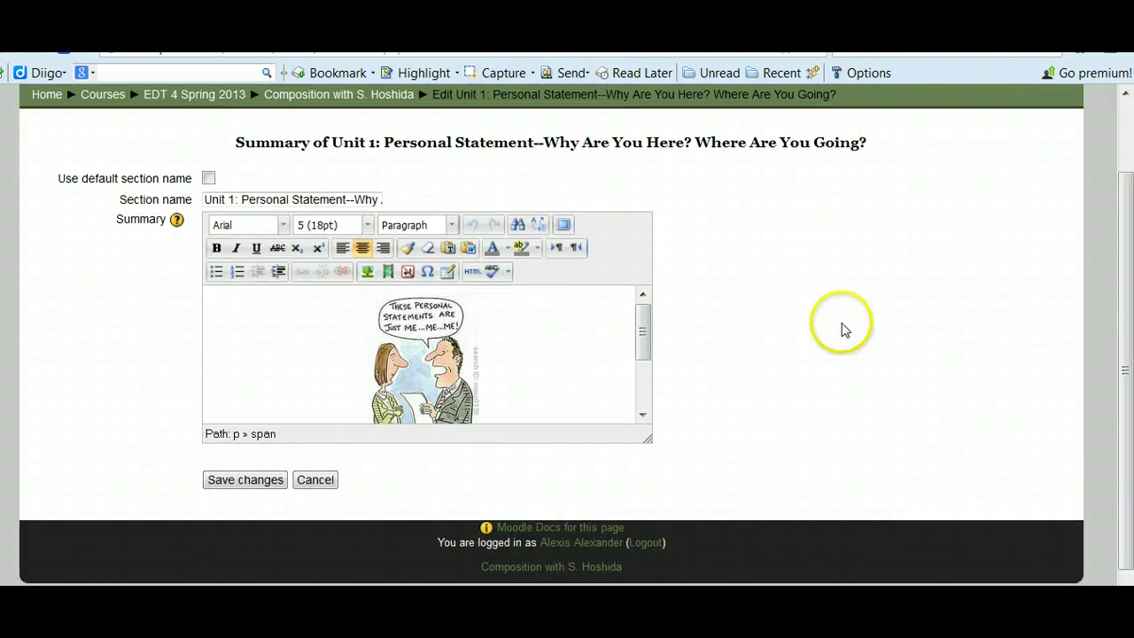
pyautogui.moveTo(1125, 337); pyautogui.dragTo(1125, 306)
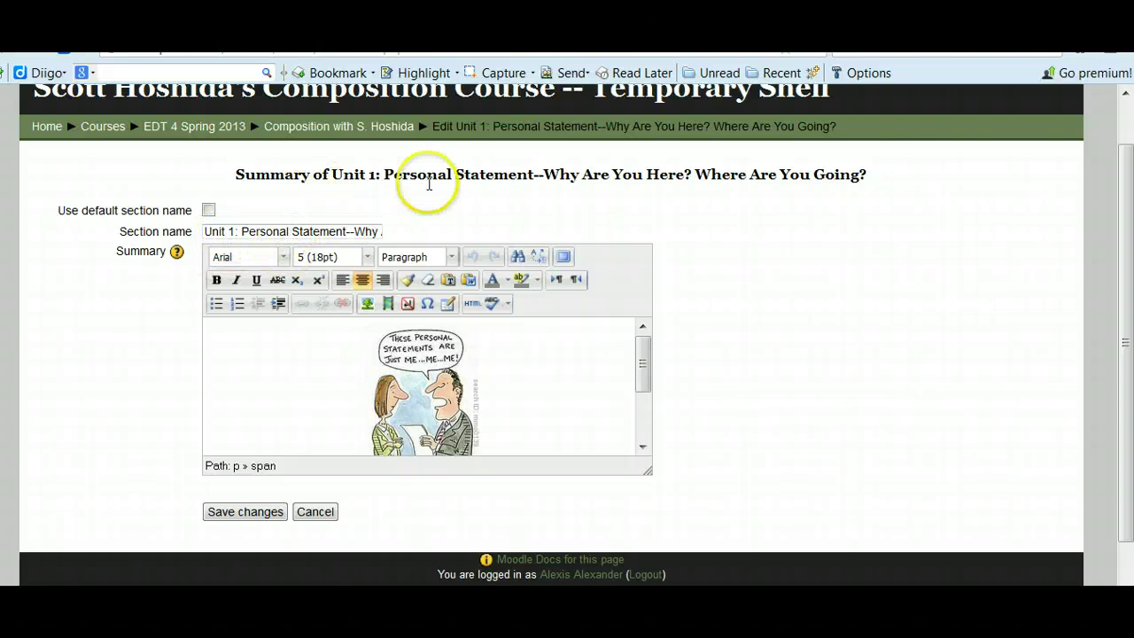
# Step: Copy the Unit 1 page heading and paste it on a new line above the summary's cartoon
pyautogui.moveTo(878, 172); pyautogui.dragTo(412, 152)
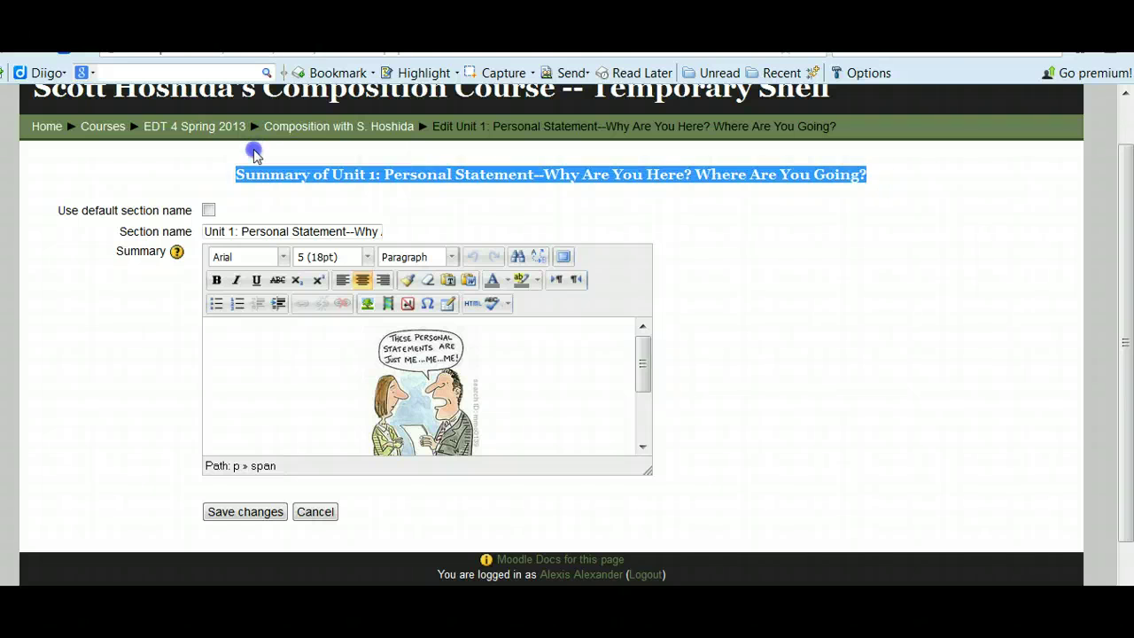
pyautogui.moveTo(233, 174); pyautogui.dragTo(893, 182)
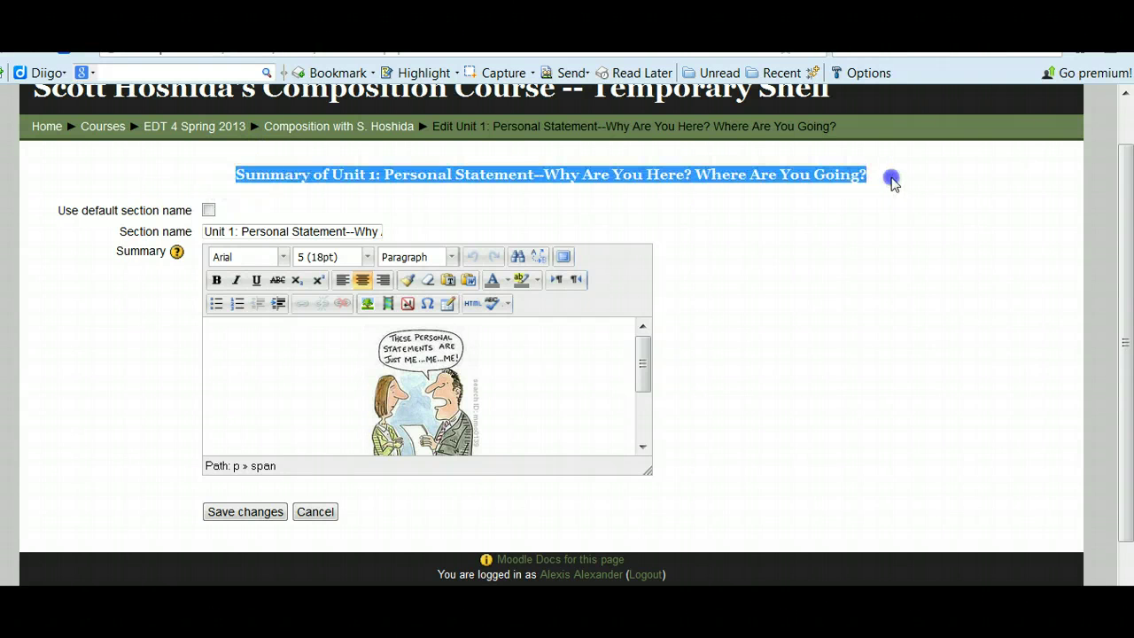
pyautogui.rightClick(801, 177)
pyautogui.click(842, 194)
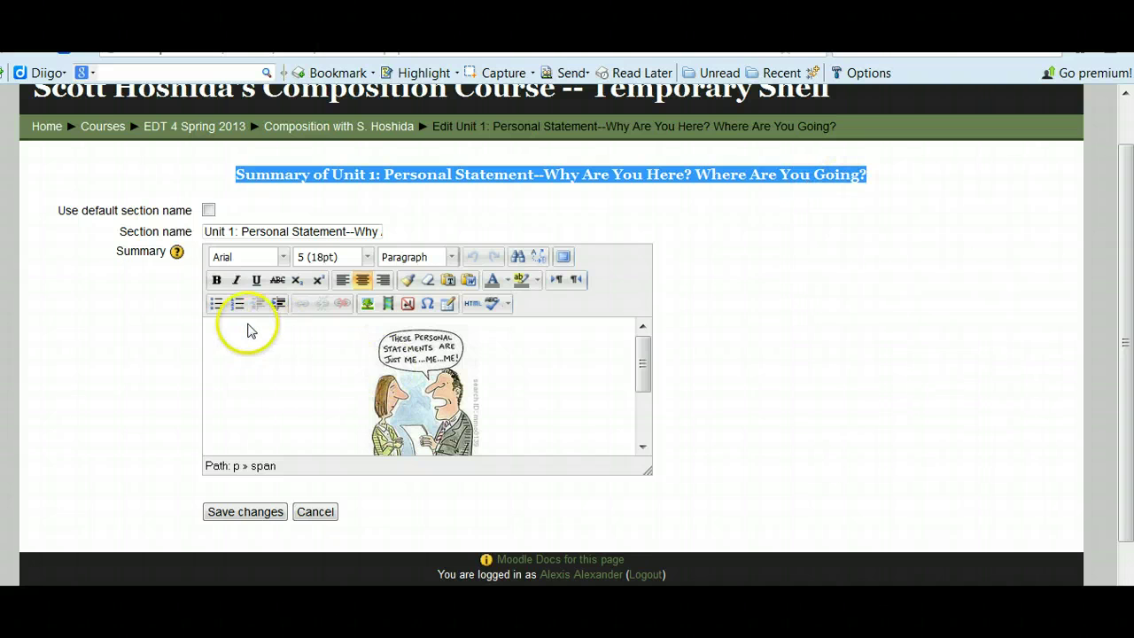
pyautogui.click(247, 326)
pyautogui.press('Return')
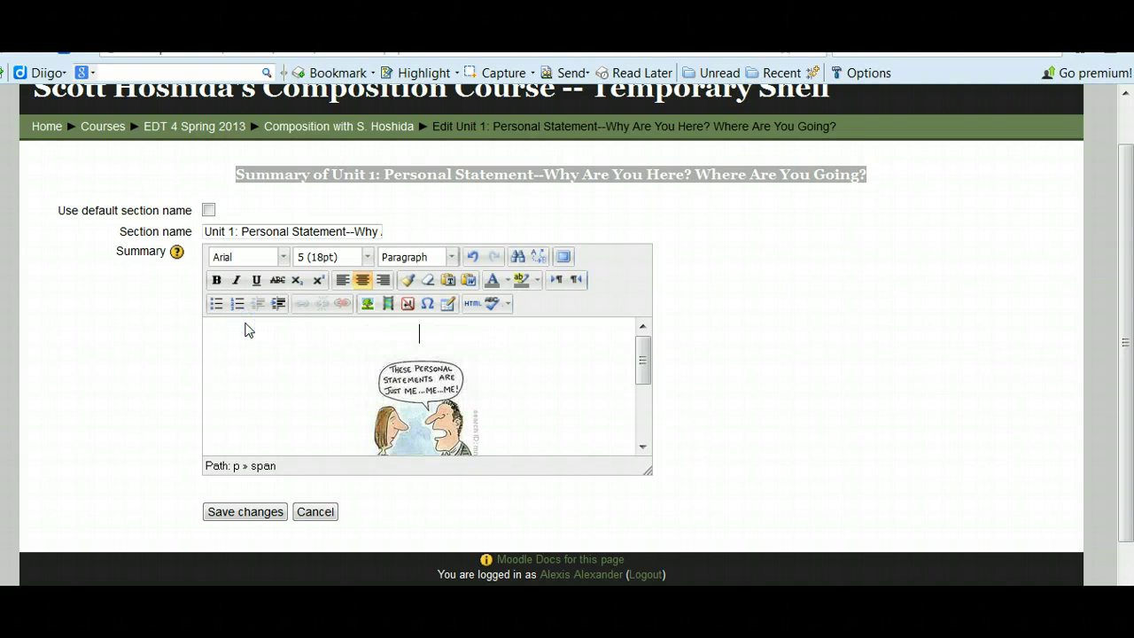
pyautogui.hotkey('ctrl', 'v')
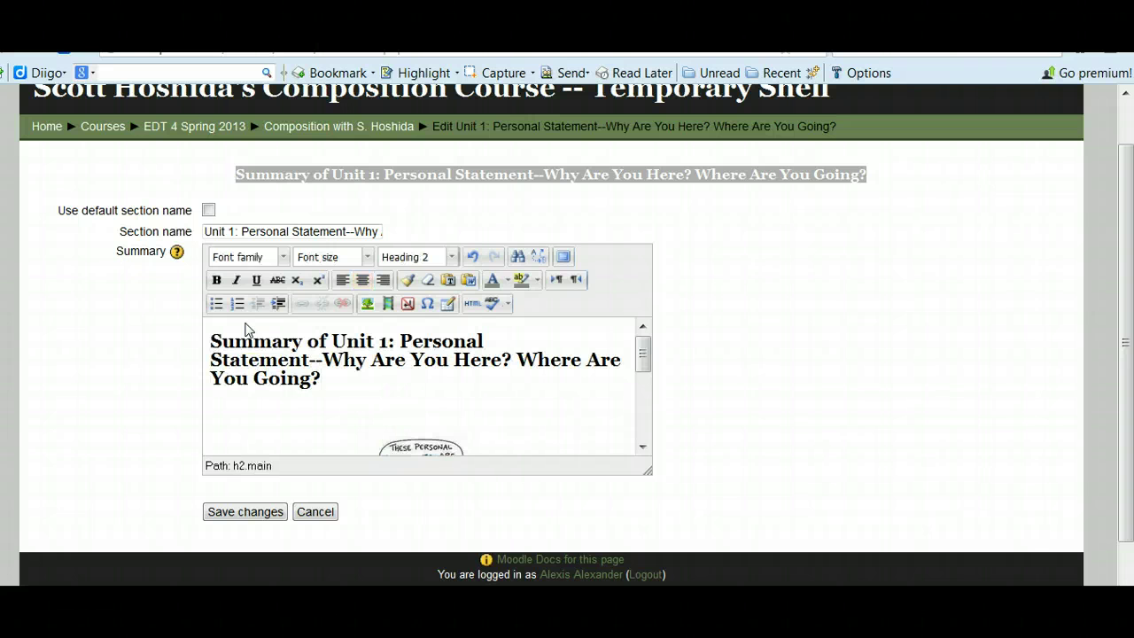
# Step: Save the Unit 1 summary and scroll to show the new heading above the cartoon
pyautogui.click(244, 514)
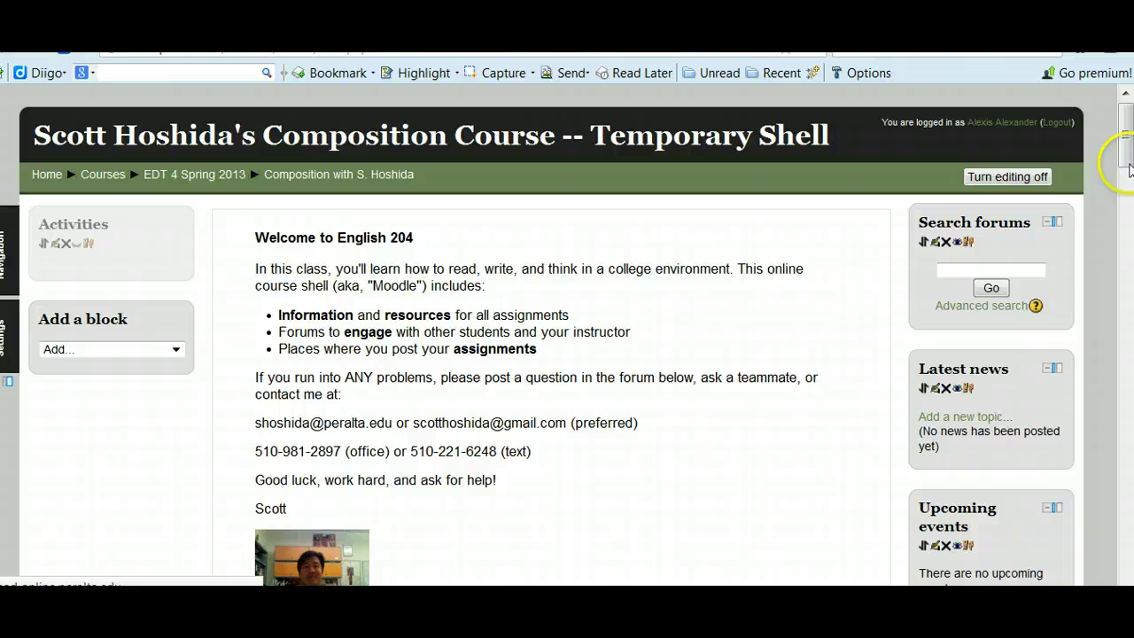
pyautogui.moveTo(1128, 166); pyautogui.dragTo(1127, 303)
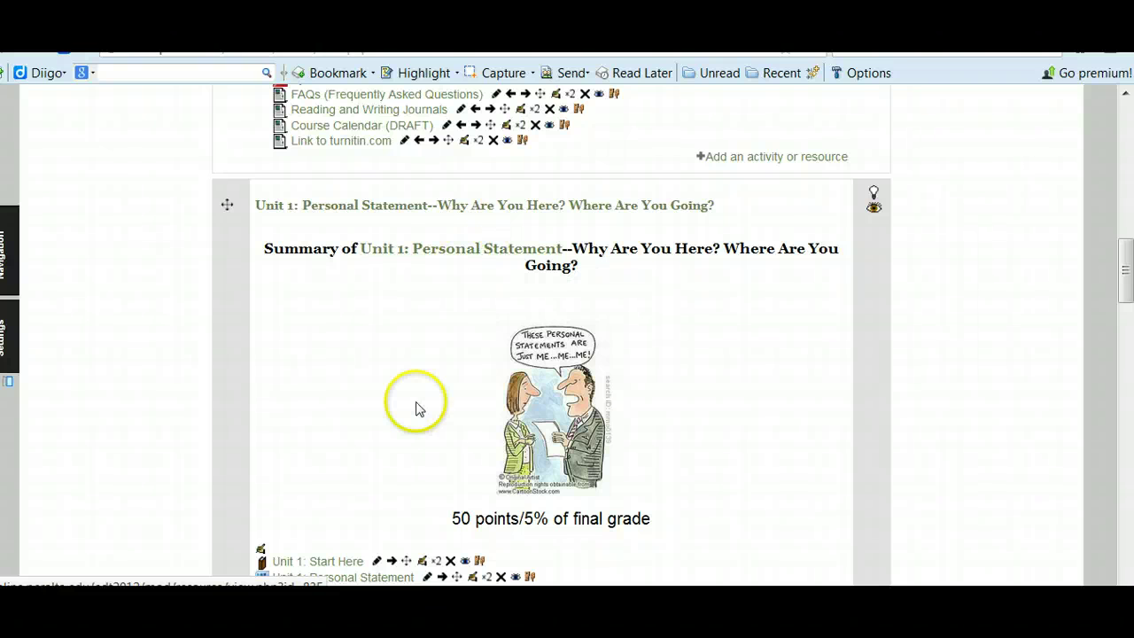
# Step: In the summary's HTML source, delete the empty leading paragraph and add a blank line after the h2 heading
pyautogui.click(263, 554)
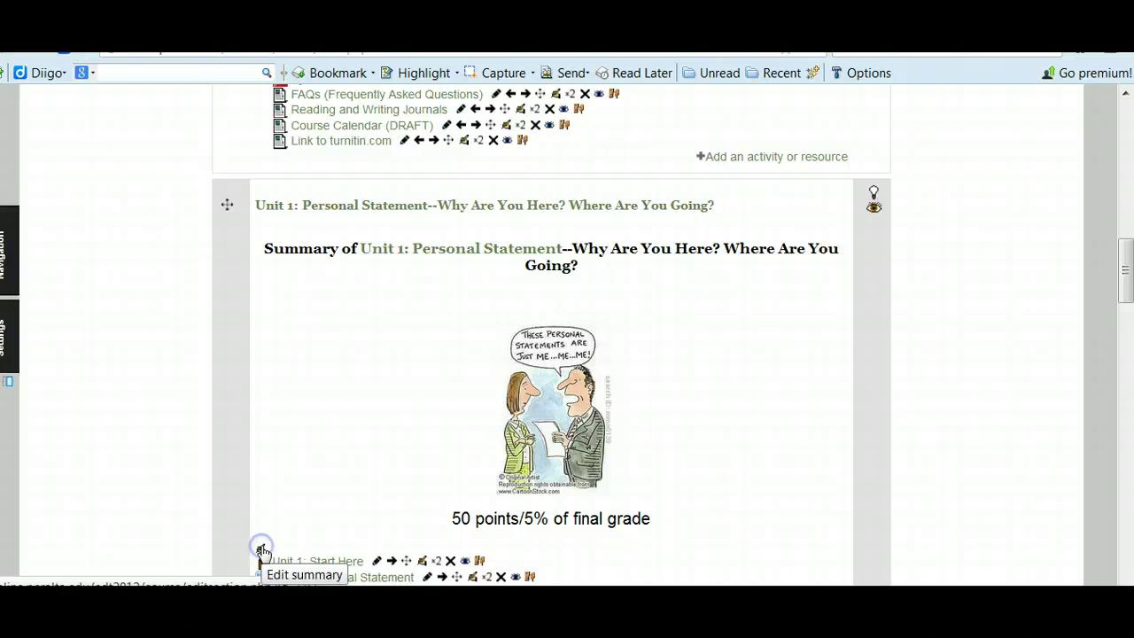
pyautogui.click(387, 445)
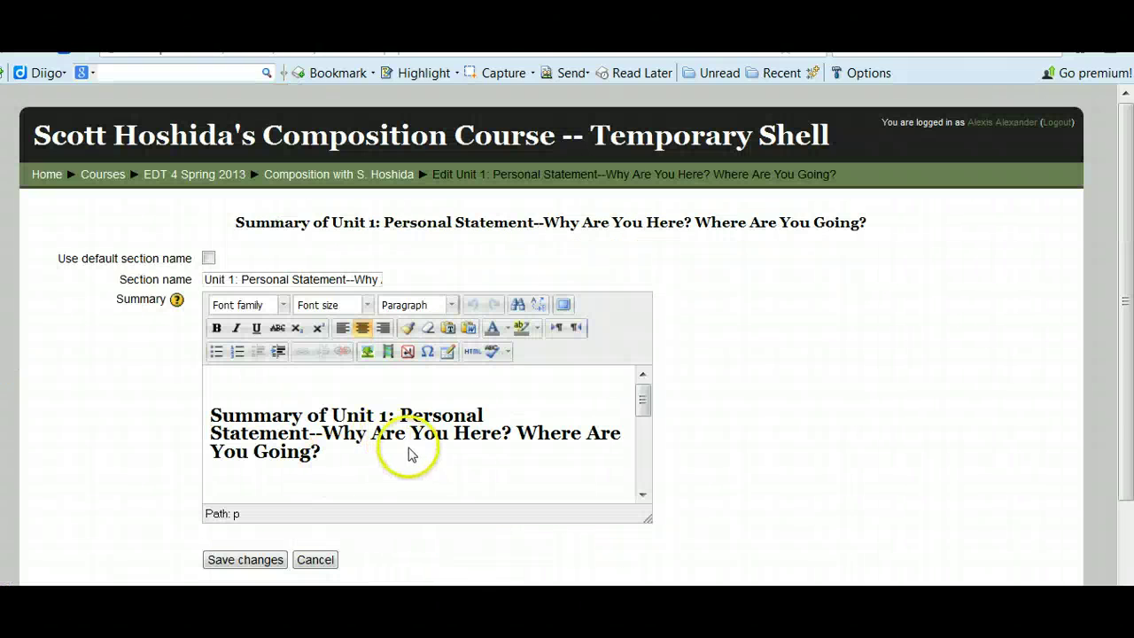
pyautogui.click(488, 348)
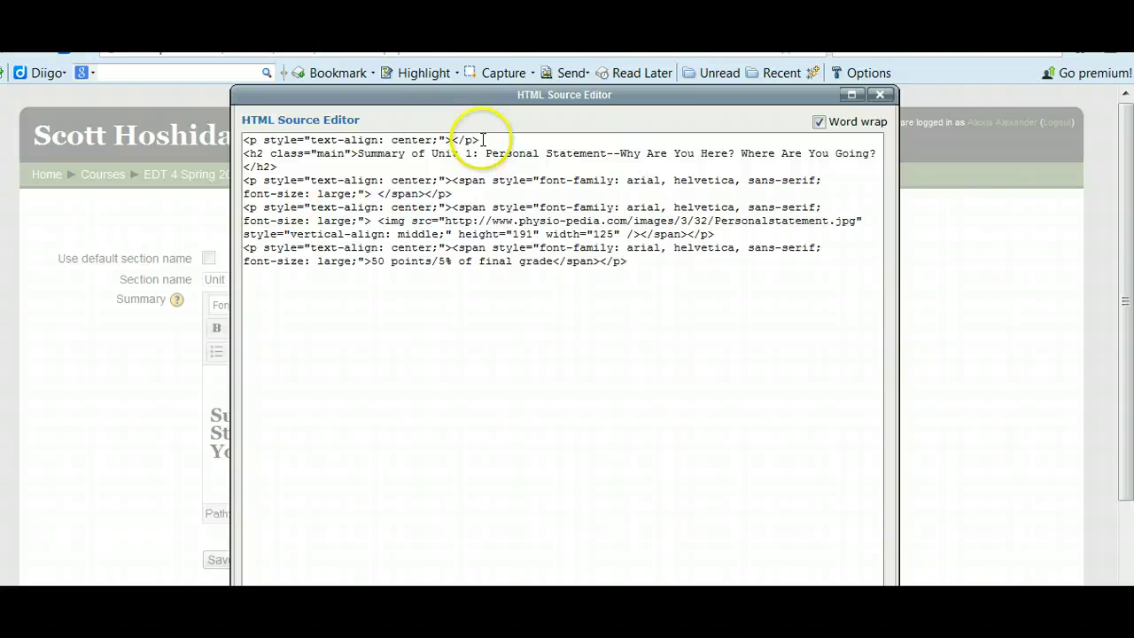
pyautogui.moveTo(479, 140); pyautogui.dragTo(205, 133)
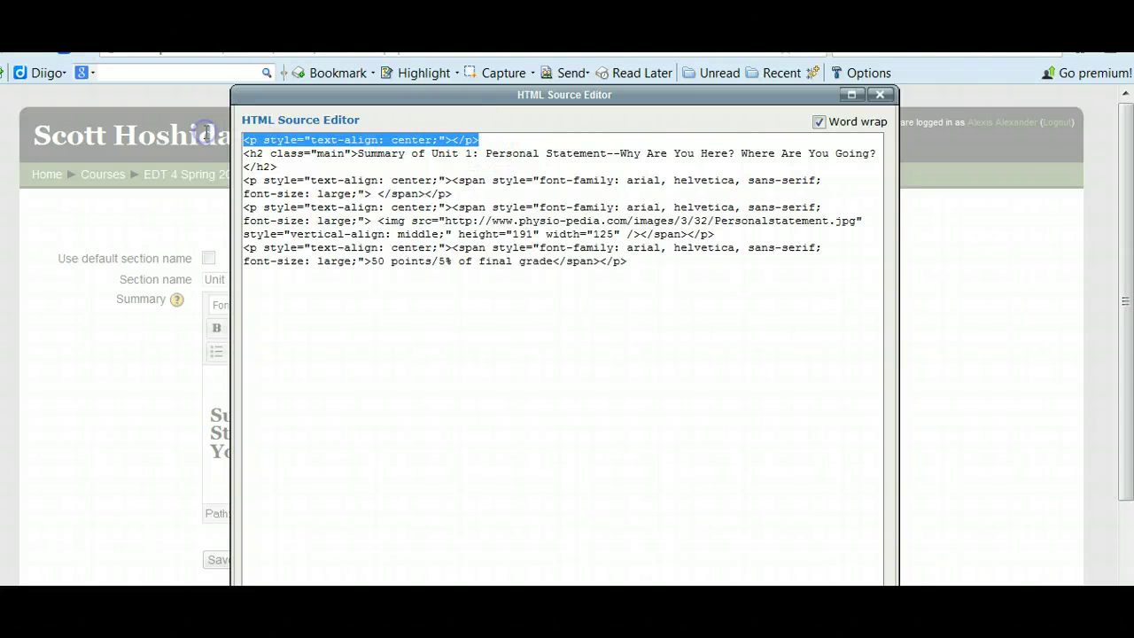
pyautogui.press('Delete')
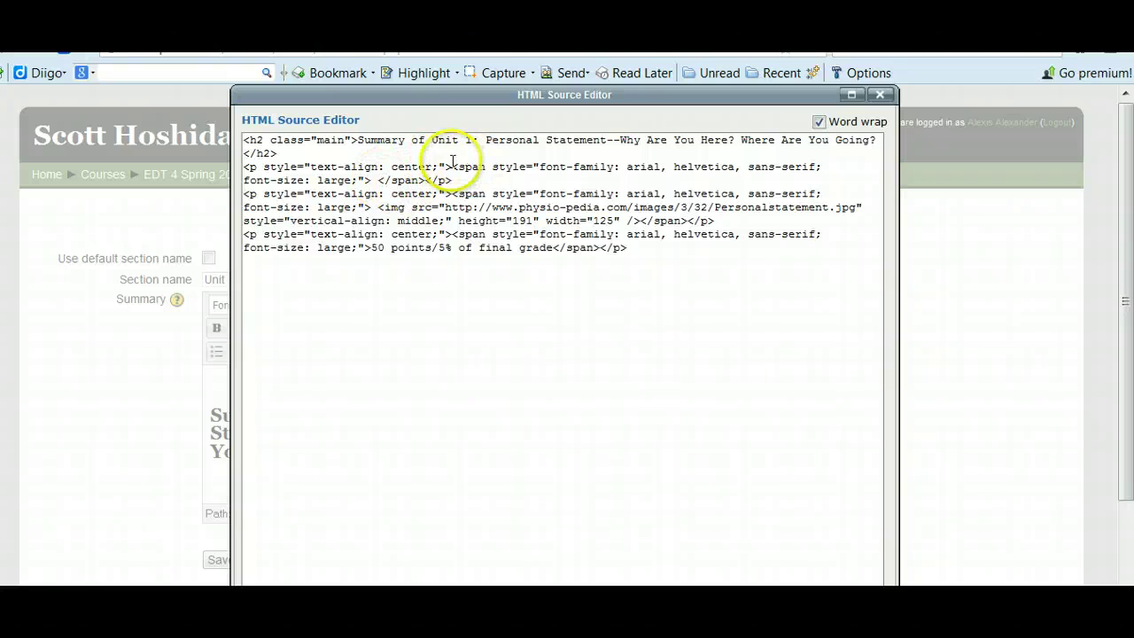
pyautogui.click(288, 156)
pyautogui.press('Return')
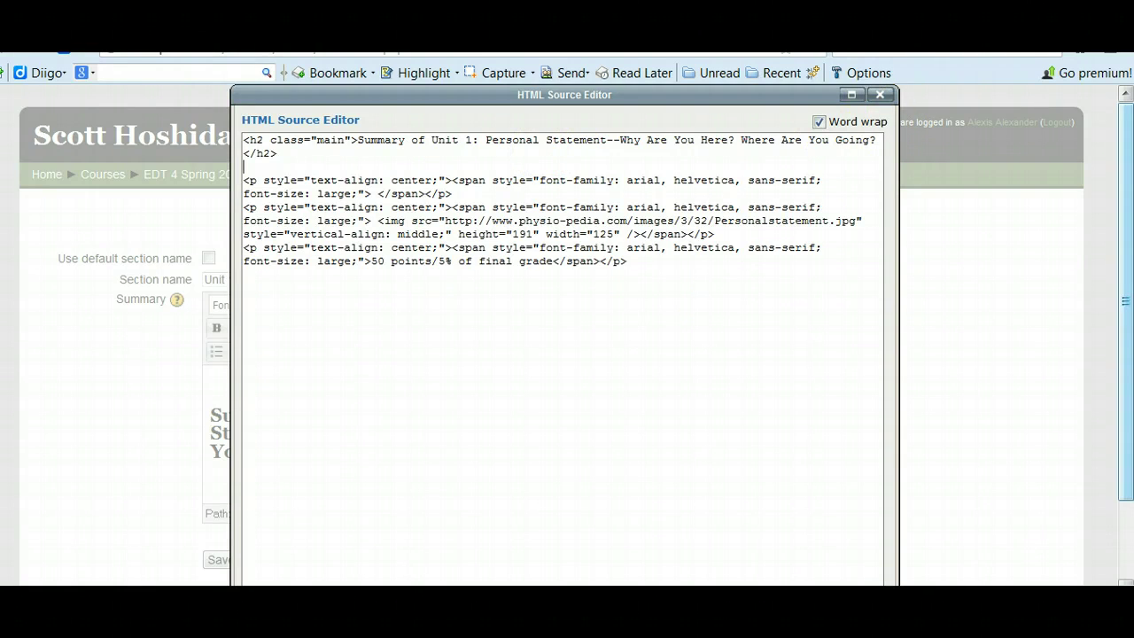
pyautogui.scroll(-5, 1086, 273)
pyautogui.click(296, 464)
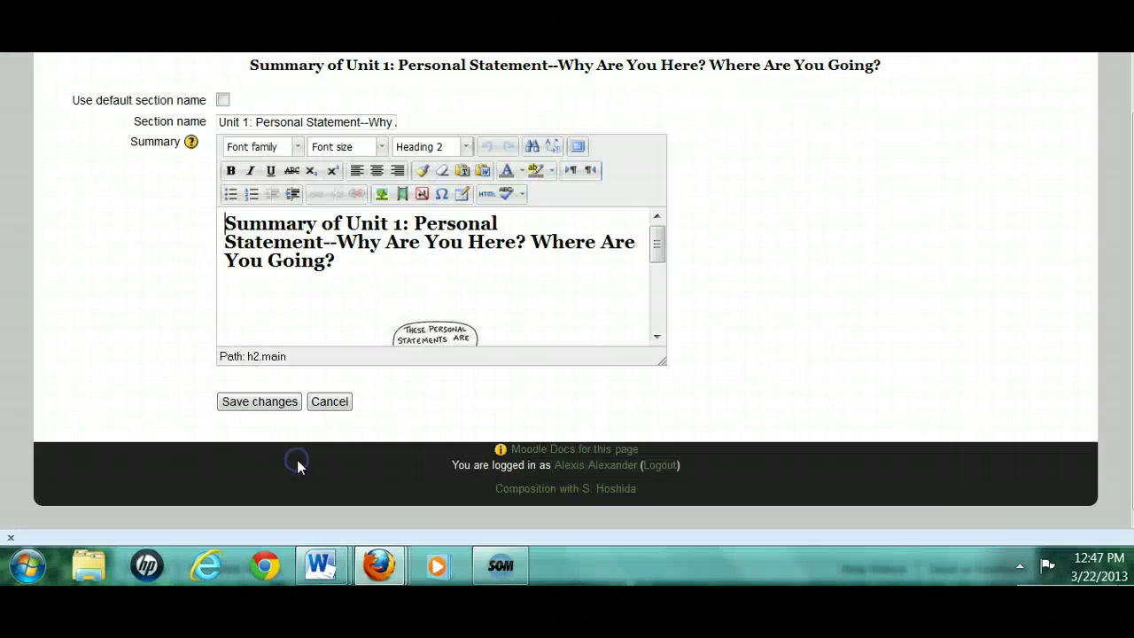
# Step: Apply Prevent automatic linking to the summary heading and save the Unit 1 section
pyautogui.moveTo(335, 261)
pyautogui.mouseDown()
pyautogui.moveTo(185, 242)
pyautogui.moveTo(198, 218)
pyautogui.mouseUp()
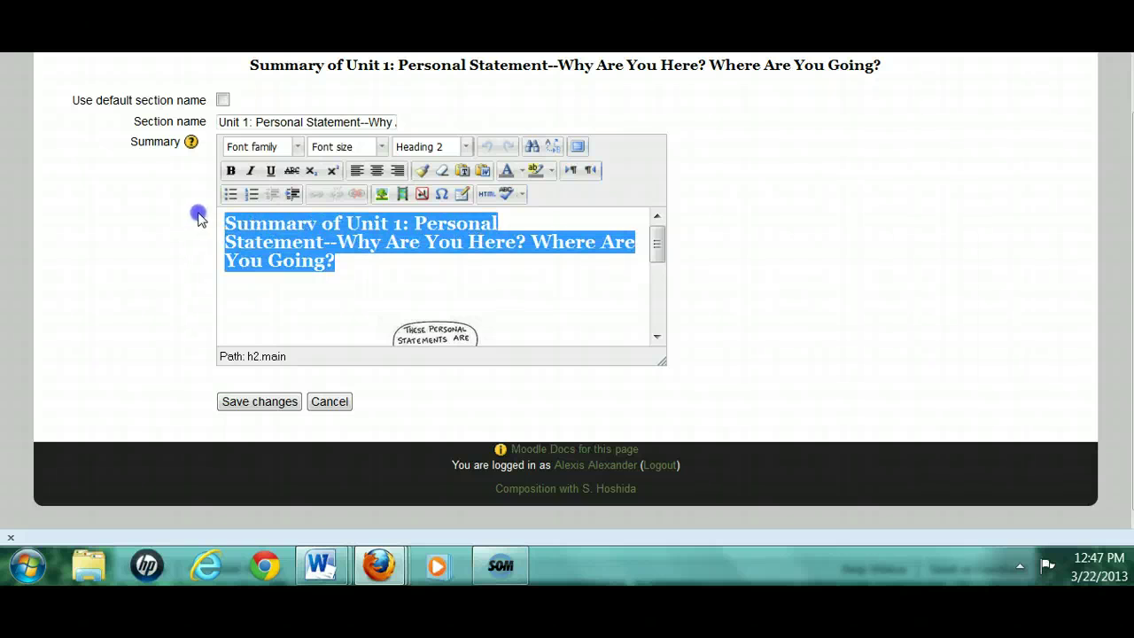
pyautogui.click(356, 193)
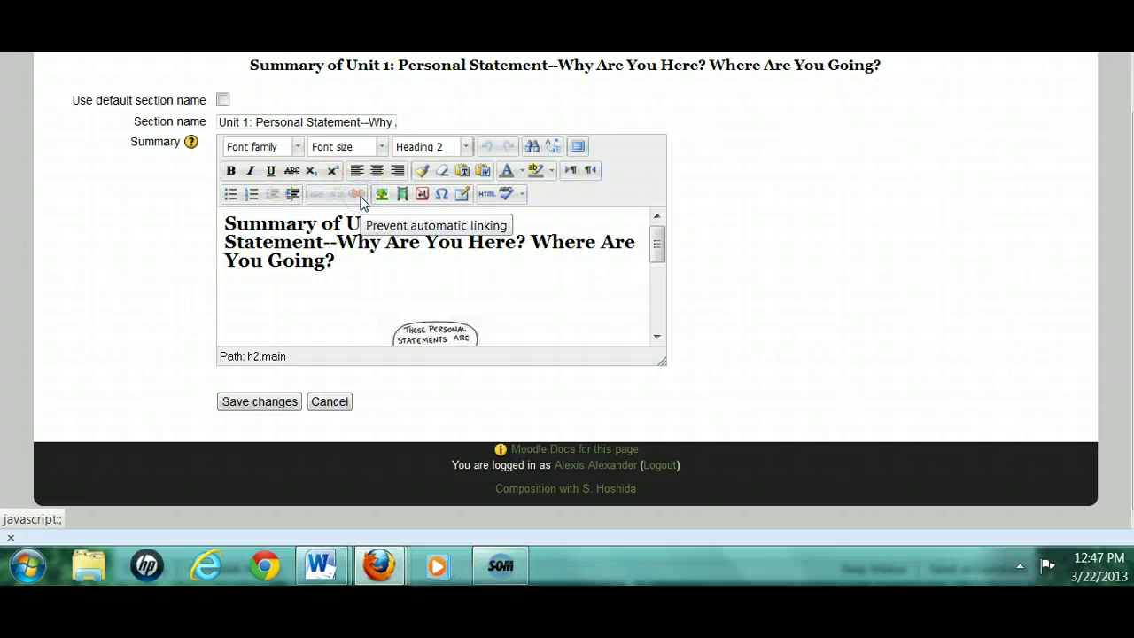
pyautogui.click(252, 404)
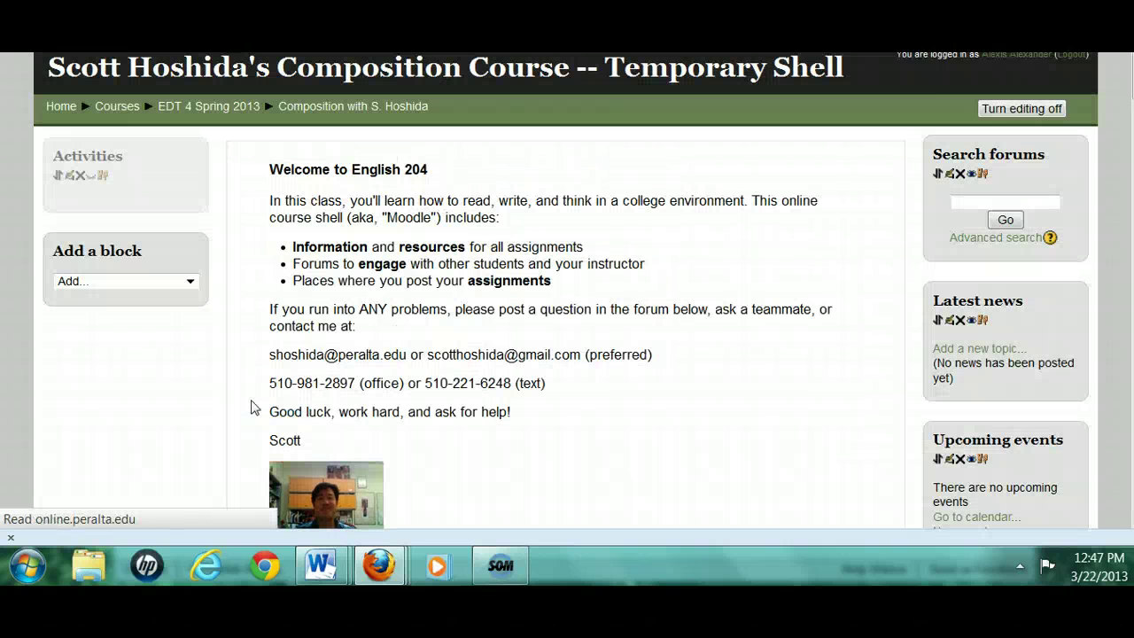
# Step: Scroll to the Unit 1 section to confirm its summary heading is now unlinked text
pyautogui.scroll(-10, 567, 292)
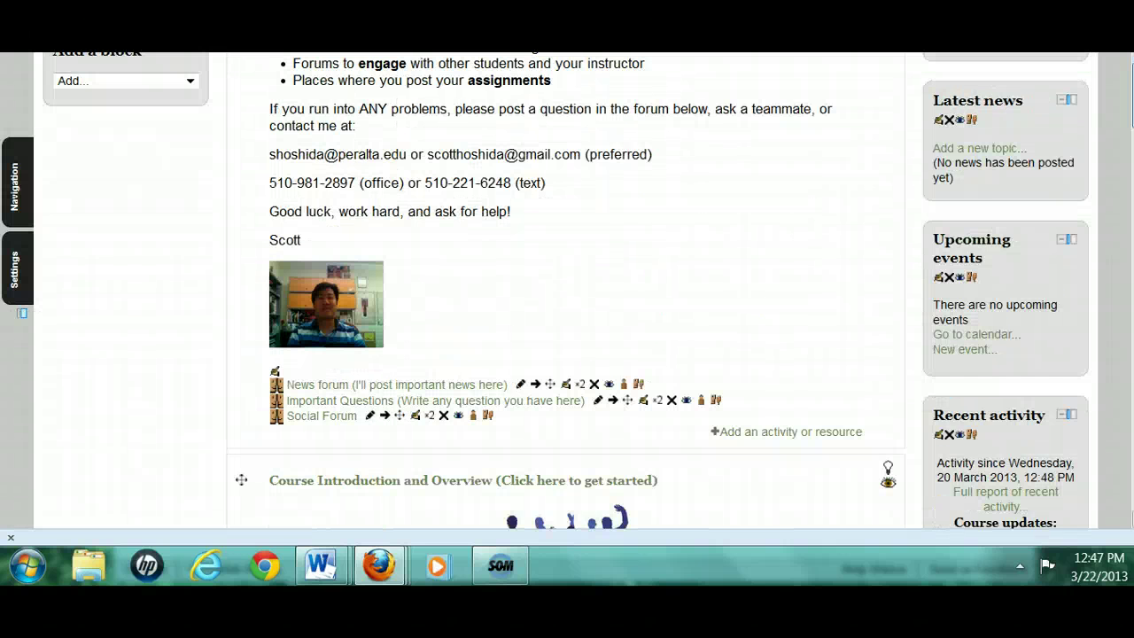
pyautogui.scroll(-7, 567, 293)
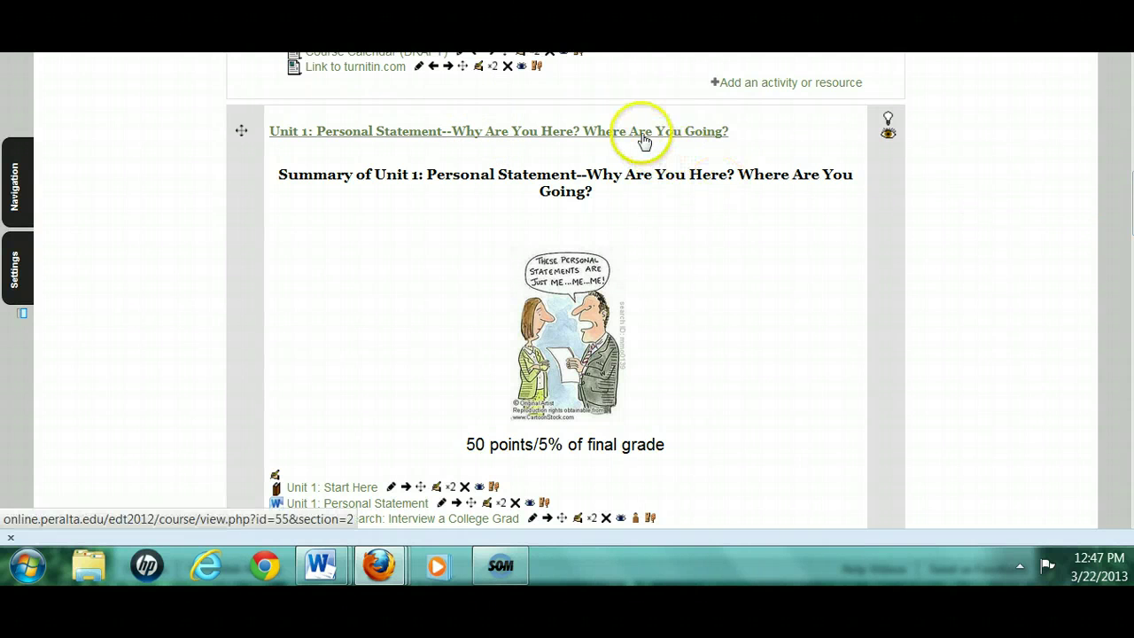
pyautogui.moveTo(1131, 200)
pyautogui.mouseDown()
pyautogui.moveTo(1132, 222)
pyautogui.moveTo(1132, 205)
pyautogui.mouseUp()
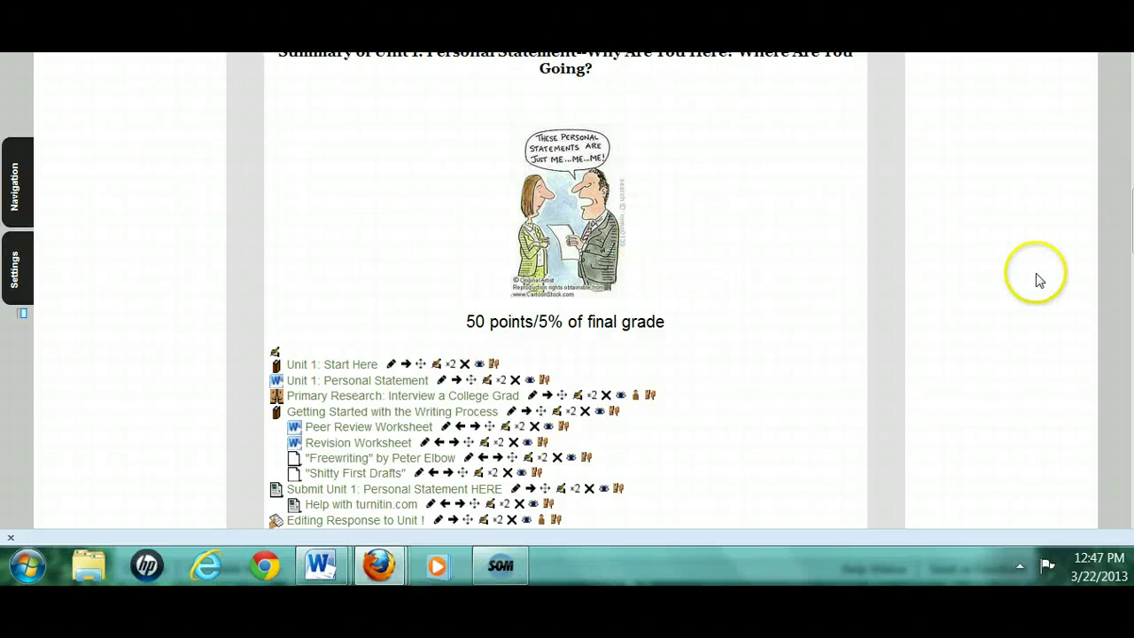
# Step: Scroll through Units 2–5 to the page footer, then back up to Course Introduction and Overview
pyautogui.scroll(-8, 566, 290)
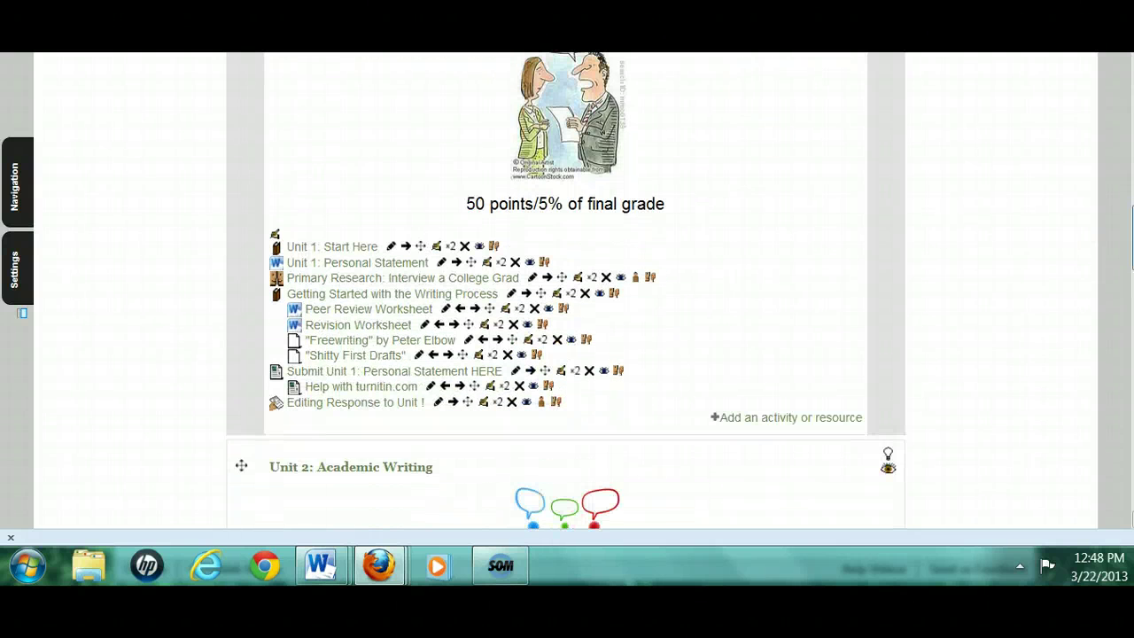
pyautogui.scroll(-4, 566, 290)
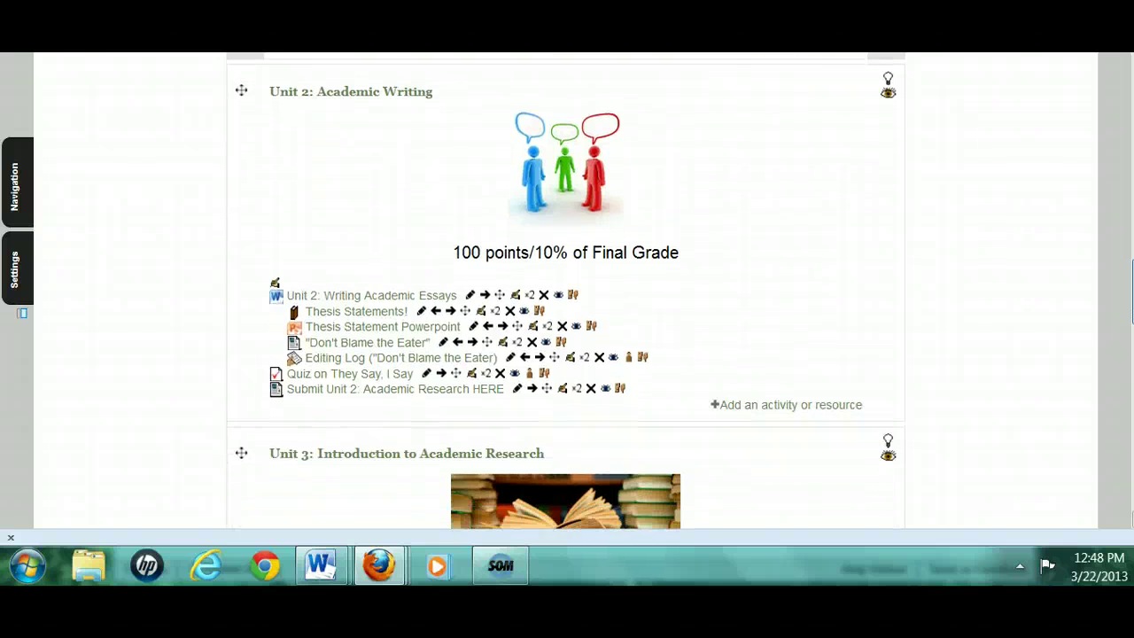
pyautogui.scroll(-3, 566, 290)
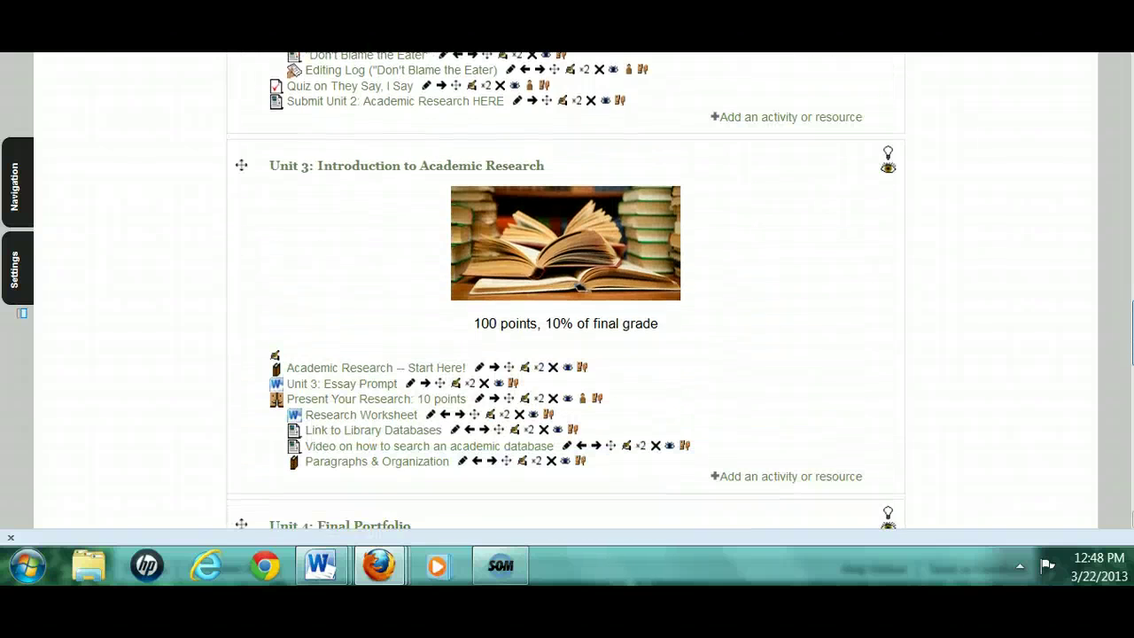
pyautogui.scroll(-1, 566, 290)
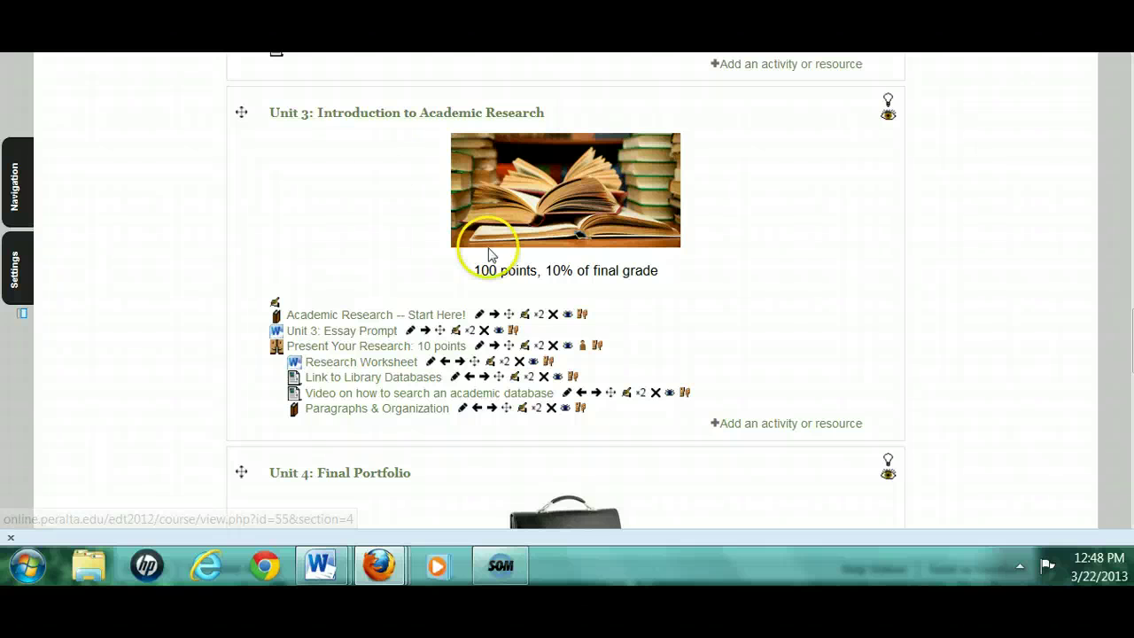
pyautogui.scroll(-5, 567, 292)
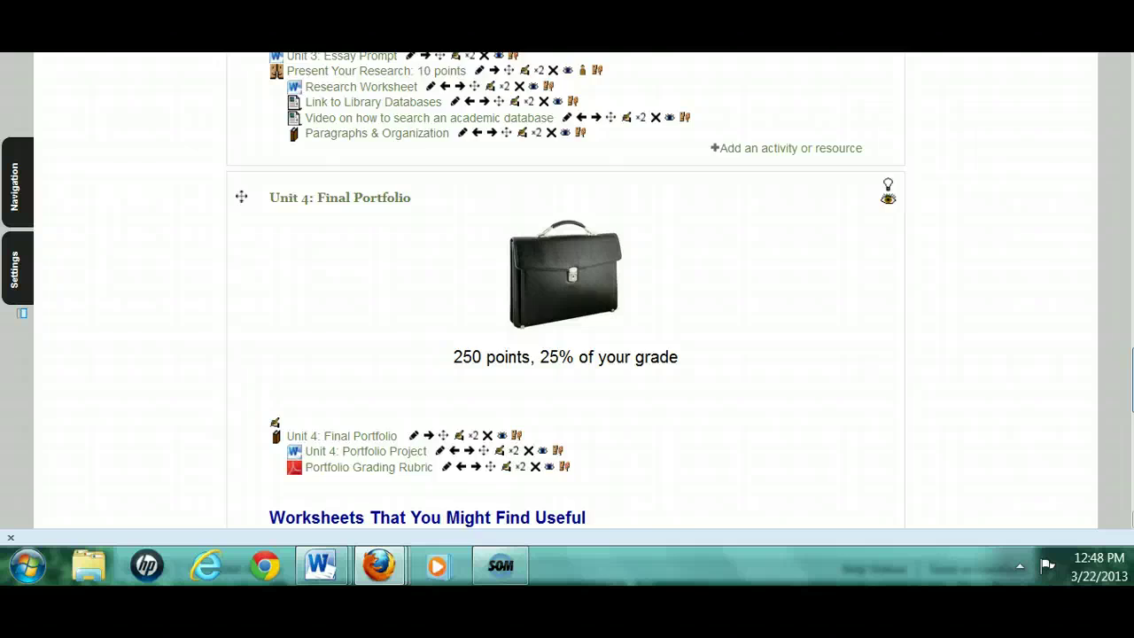
pyautogui.scroll(-3, 567, 292)
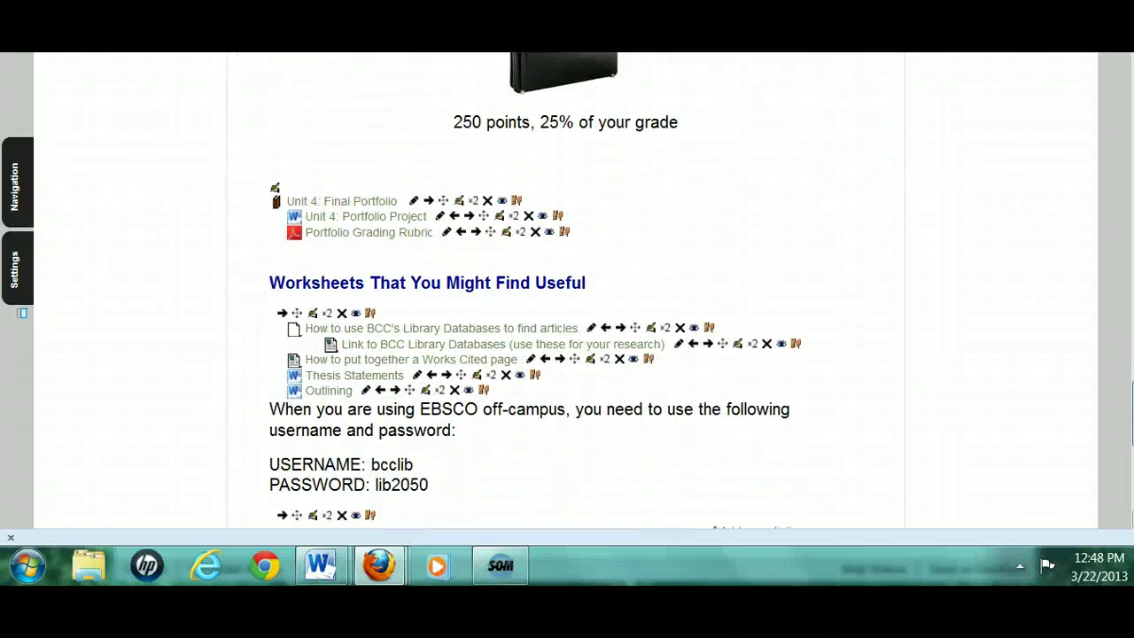
pyautogui.scroll(-4, 567, 293)
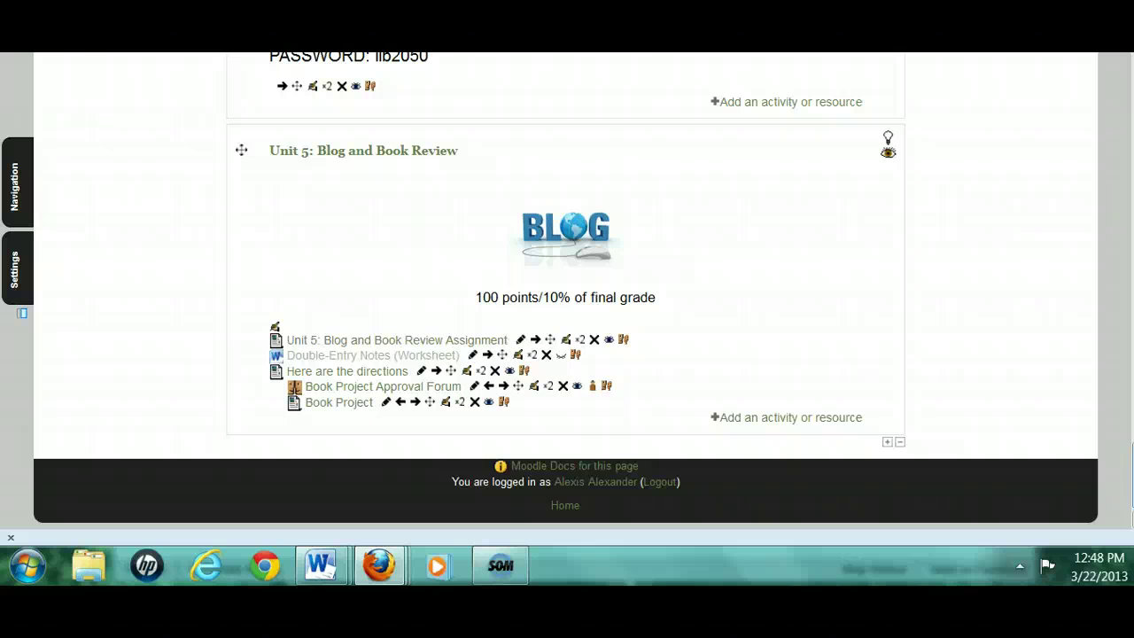
pyautogui.scroll(15, 567, 292)
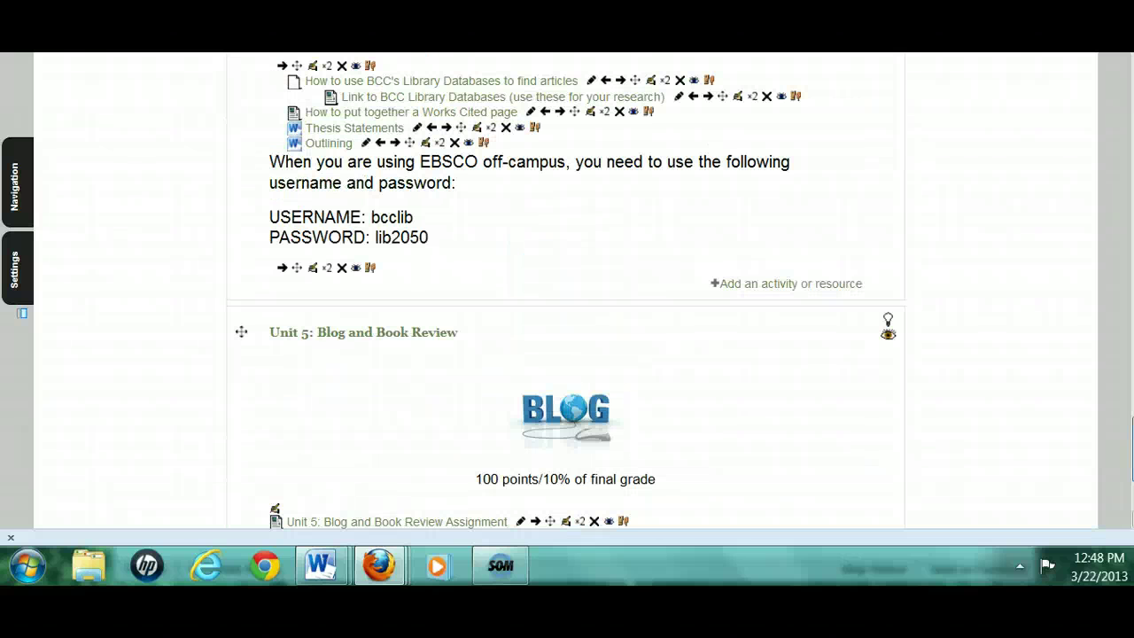
pyautogui.scroll(15, 567, 293)
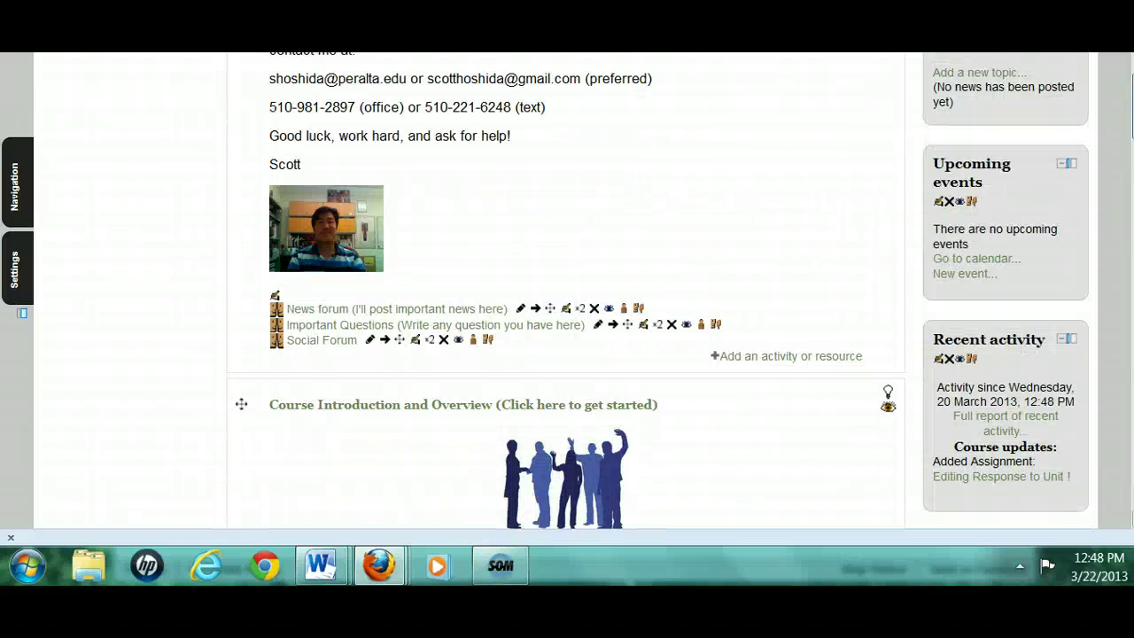
pyautogui.scroll(-6, 567, 292)
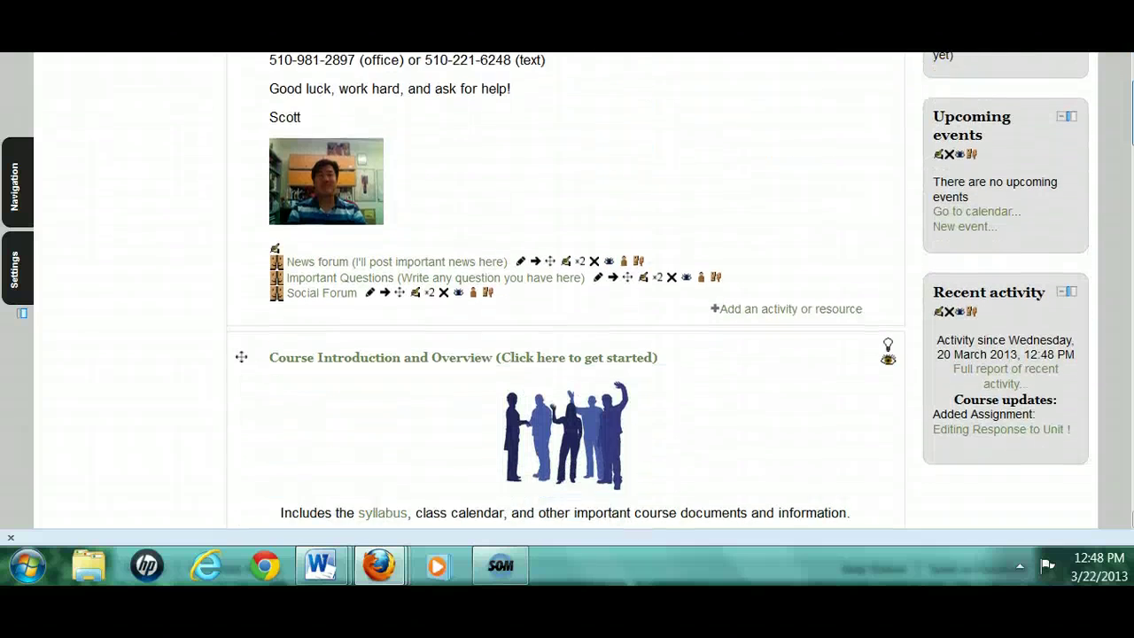